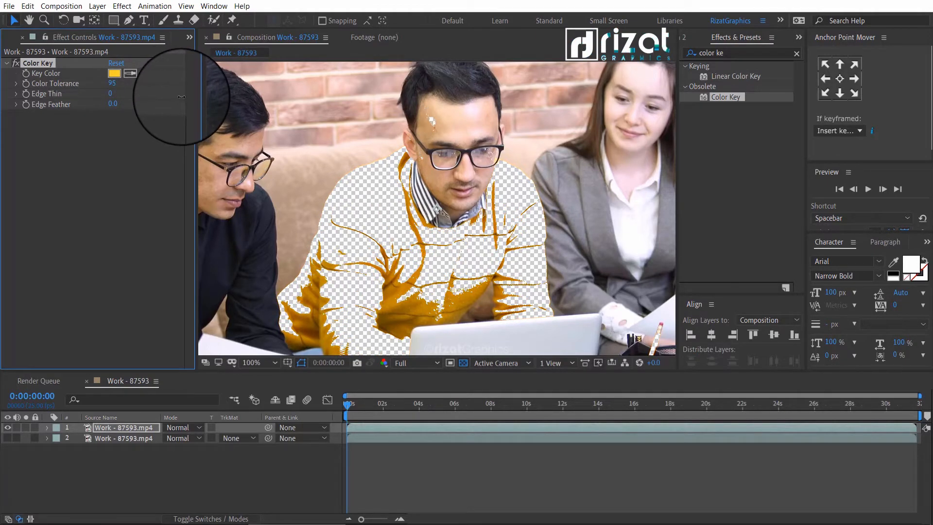
Set the Color Key effect's edge feather to 2.
{"action": "scroll", "coordinate": [465, 203], "scroll_direction": "down", "scroll_amount": 2}
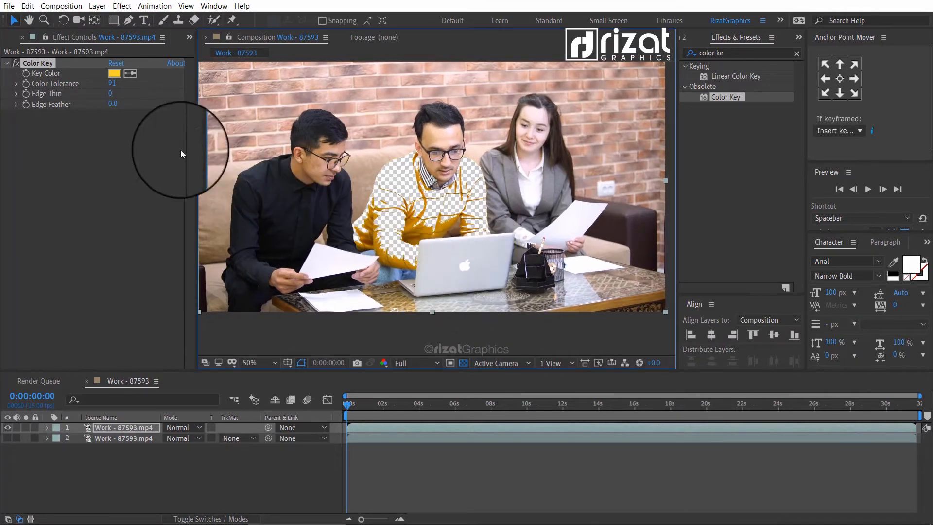
{"action": "left_click", "coordinate": [44, 70]}
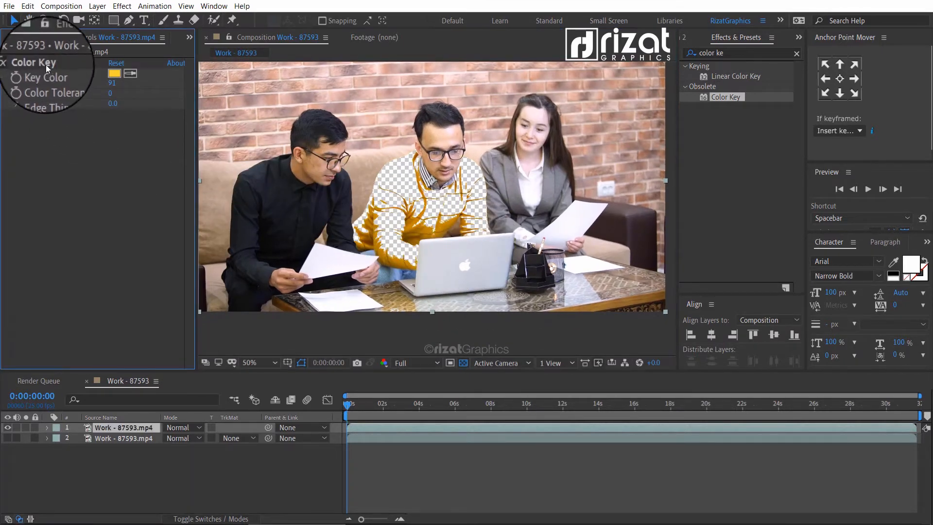
{"action": "left_click", "coordinate": [112, 103]}
{"action": "type", "text": "2"}
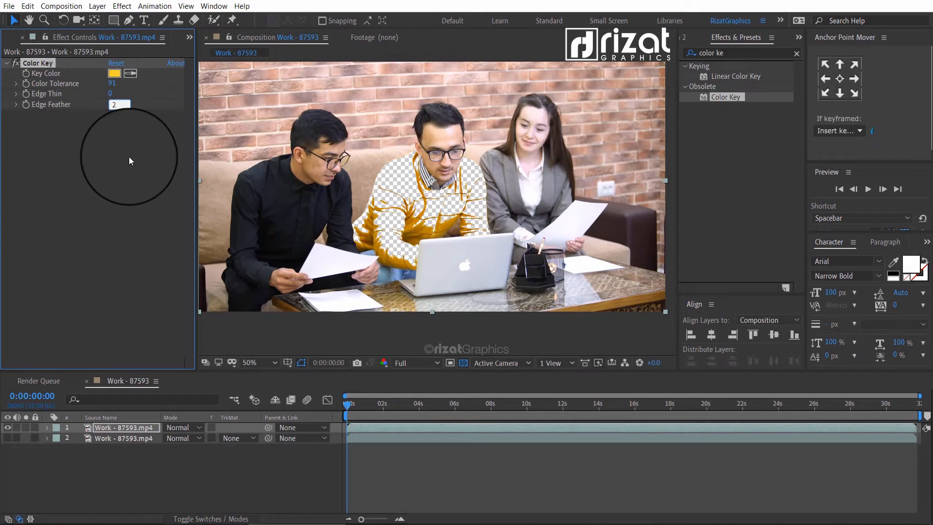
{"action": "left_click", "coordinate": [129, 157]}
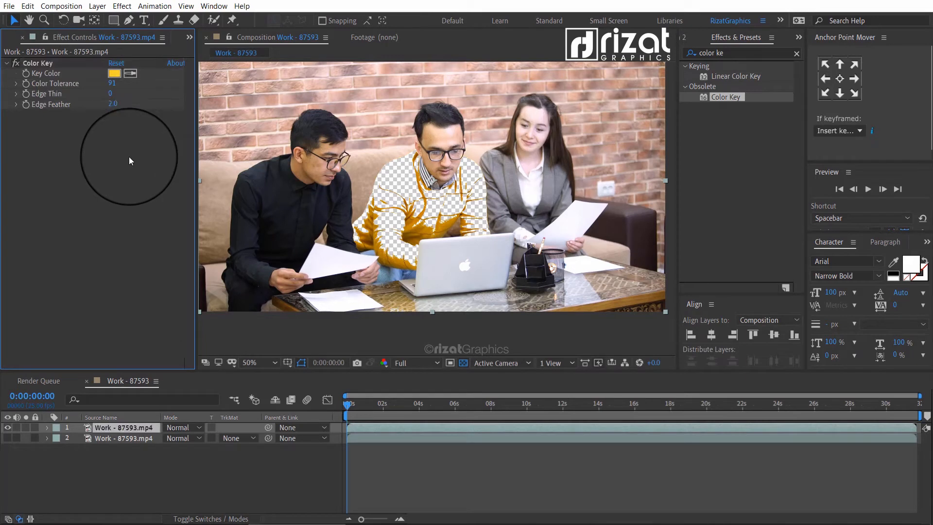
Duplicate the Color Key effect and sample the remaining darker orange of the sweater as the copy's key color.
{"action": "left_click", "coordinate": [60, 63]}
{"action": "key", "text": "ctrl+d"}
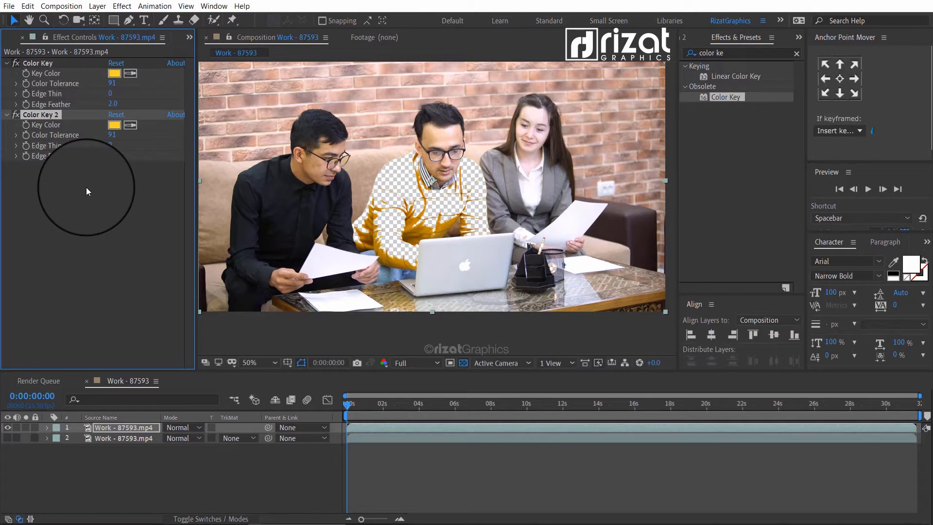
{"action": "scroll", "coordinate": [398, 250], "scroll_direction": "up", "scroll_amount": 2}
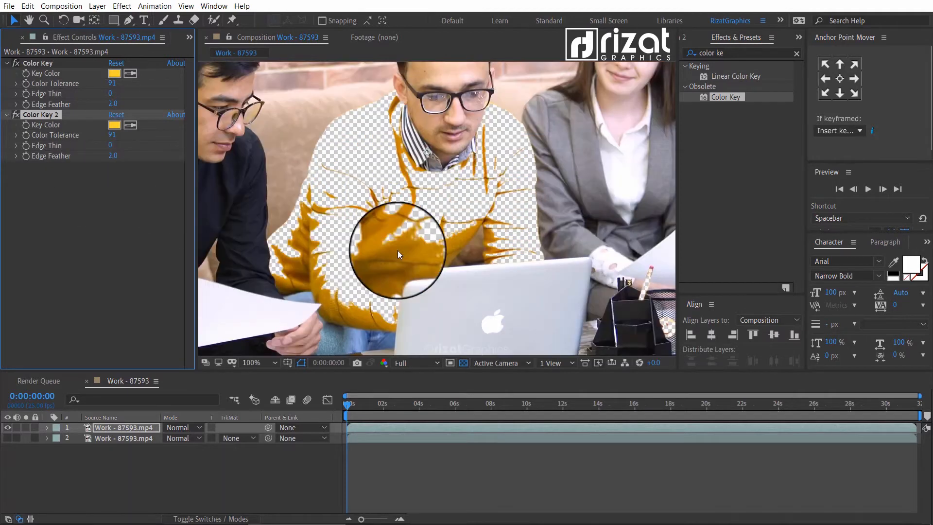
{"action": "left_click", "coordinate": [130, 125]}
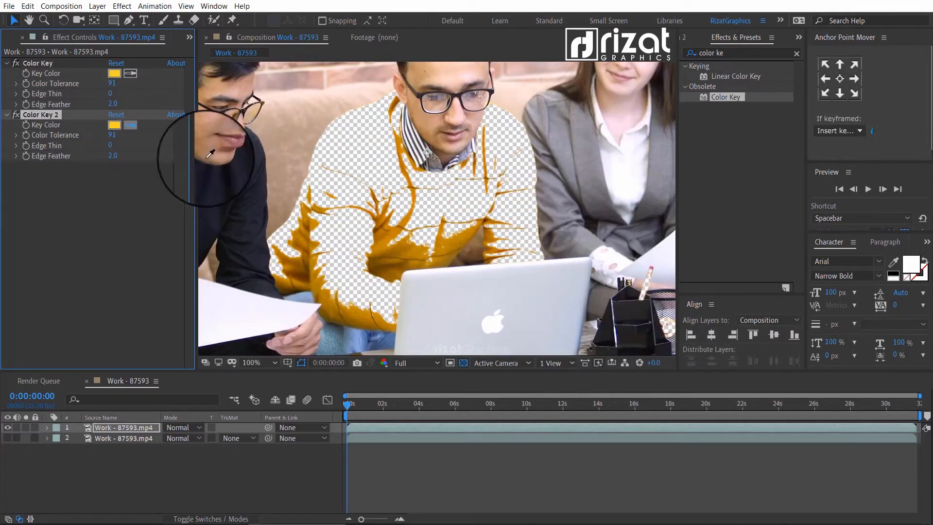
{"action": "left_click", "coordinate": [398, 230]}
Lower the color tolerance of Color Key 2 to 55.
{"action": "scroll", "coordinate": [396, 232], "scroll_direction": "down", "scroll_amount": 2}
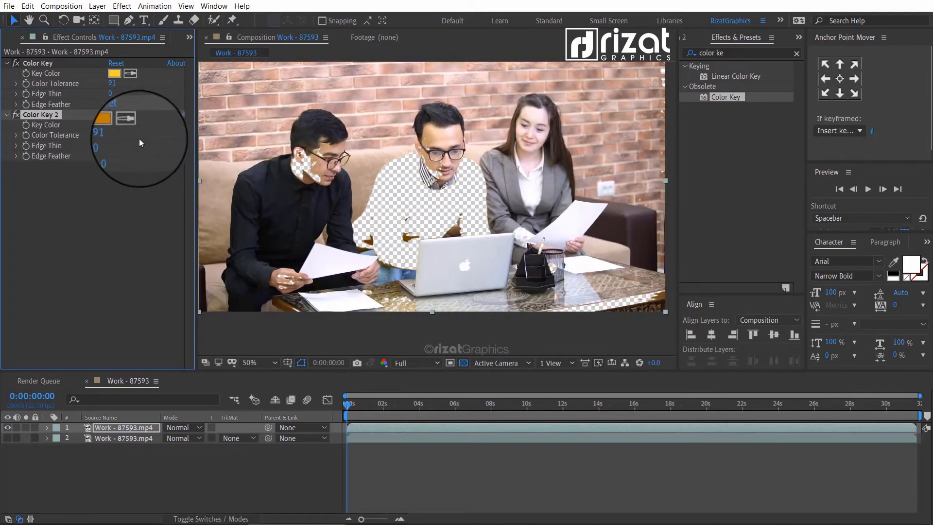
{"action": "left_click_drag", "start_coordinate": [115, 136], "coordinate": [104, 133]}
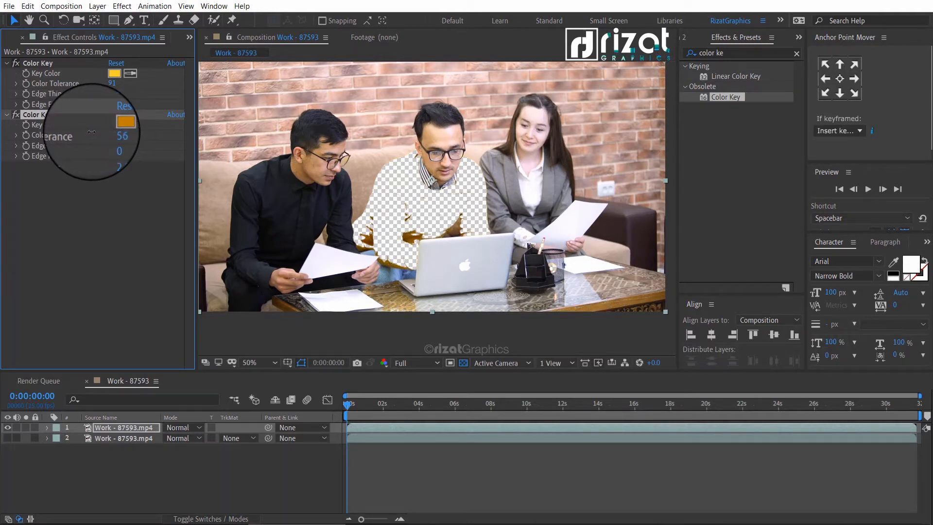
{"action": "left_click_drag", "start_coordinate": [91, 131], "coordinate": [90, 132]}
Duplicate Color Key 2 and sample the remaining dark brown shadow on the sweater beside the laptop as the copy's key color.
{"action": "scroll", "coordinate": [416, 236], "scroll_direction": "up", "scroll_amount": 2}
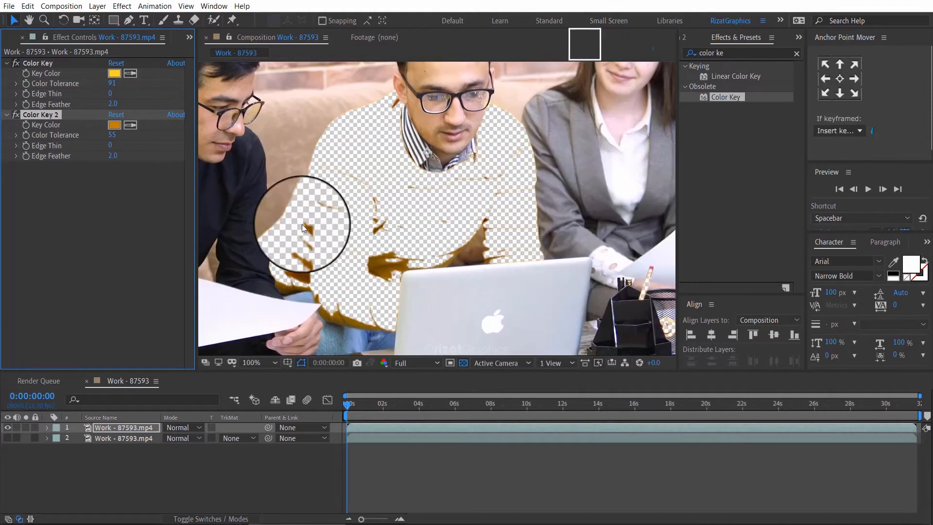
{"action": "key", "text": "ctrl+d"}
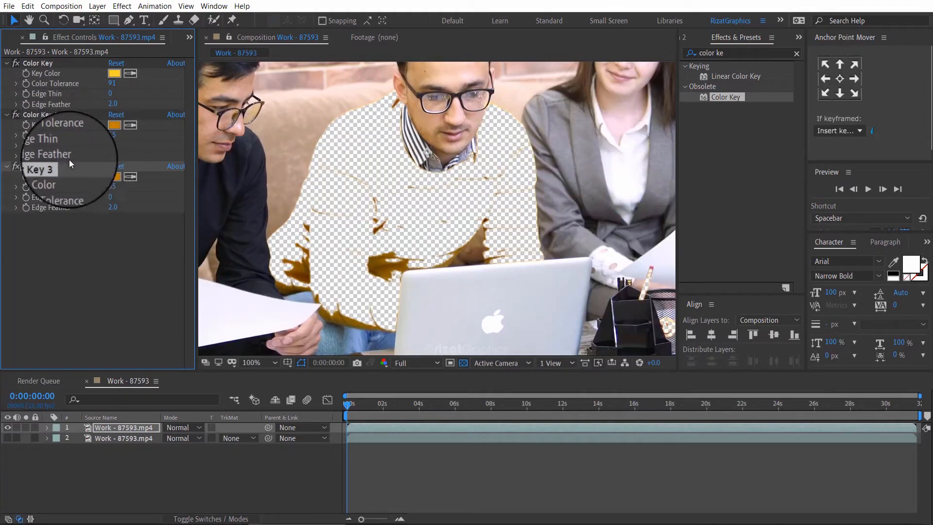
{"action": "left_click", "coordinate": [130, 176]}
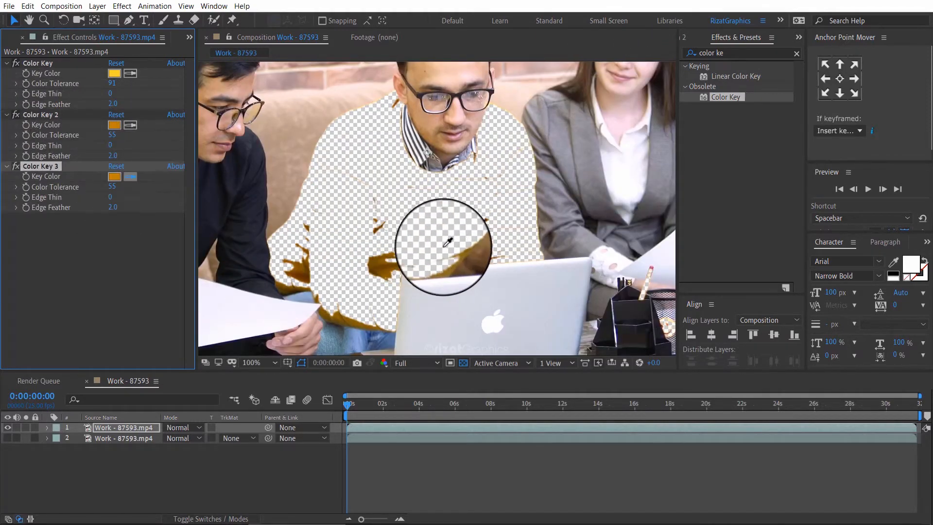
{"action": "left_click", "coordinate": [480, 240]}
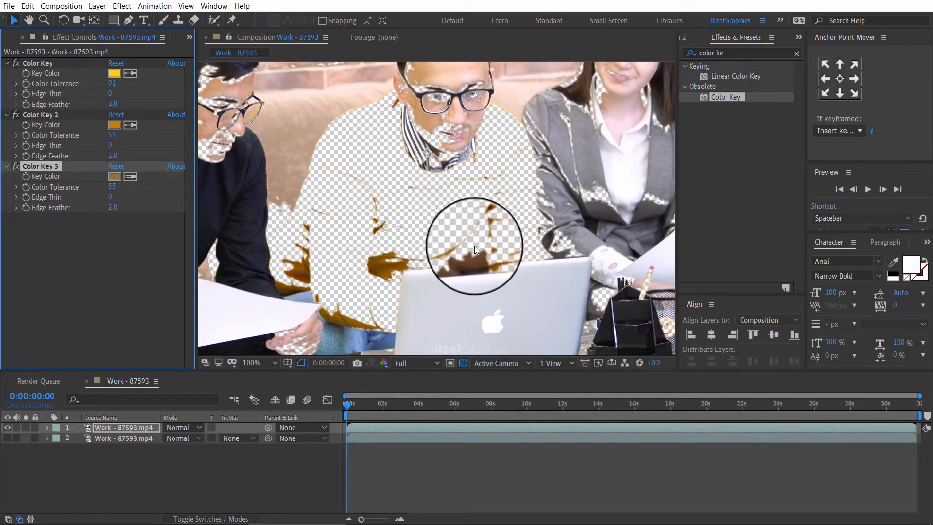
{"action": "scroll", "coordinate": [474, 246], "scroll_direction": "down", "scroll_amount": 2}
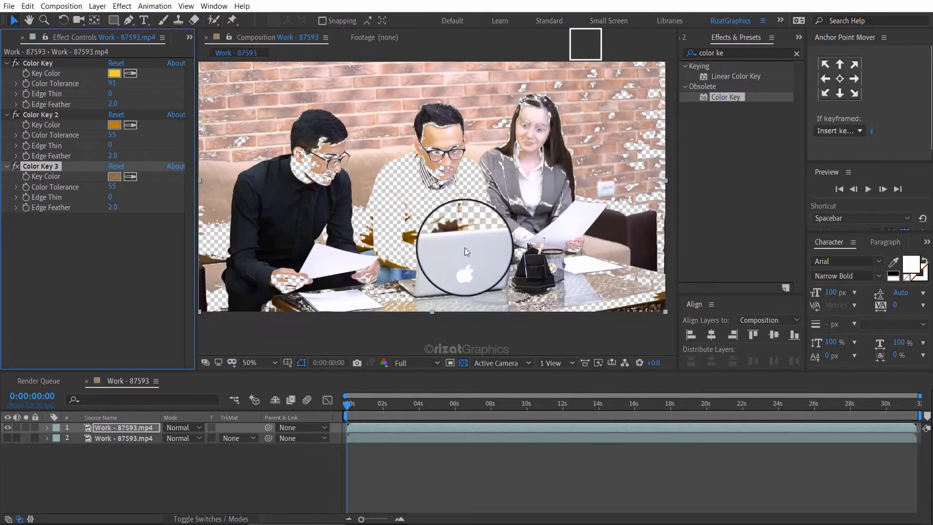
{"action": "left_click", "coordinate": [130, 177]}
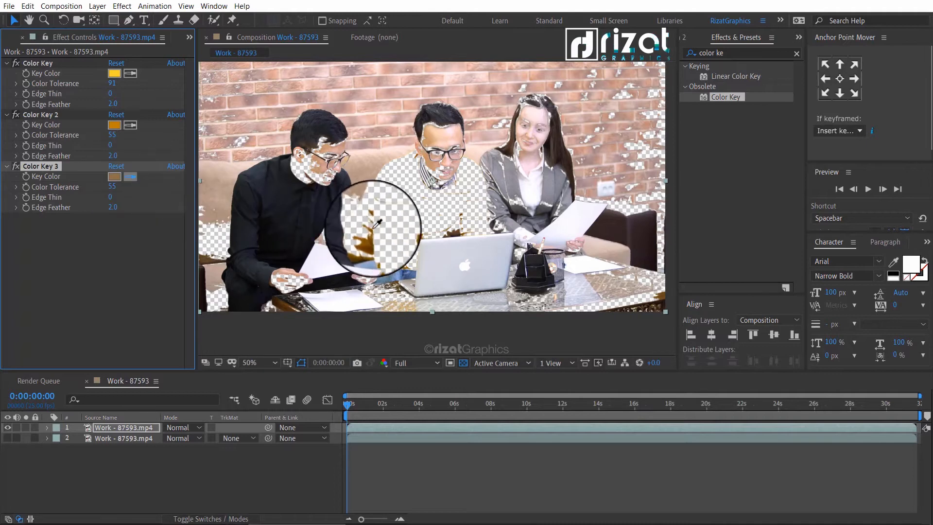
{"action": "left_click", "coordinate": [413, 238]}
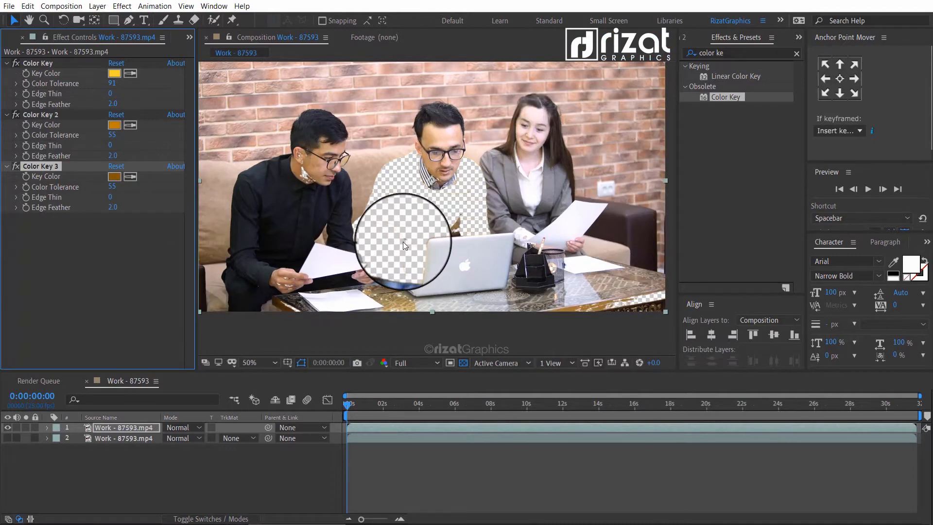
Set the color tolerance of Color Key 3 to 28 and its edge feather to 1.5.
{"action": "left_click_drag", "start_coordinate": [110, 188], "coordinate": [106, 188]}
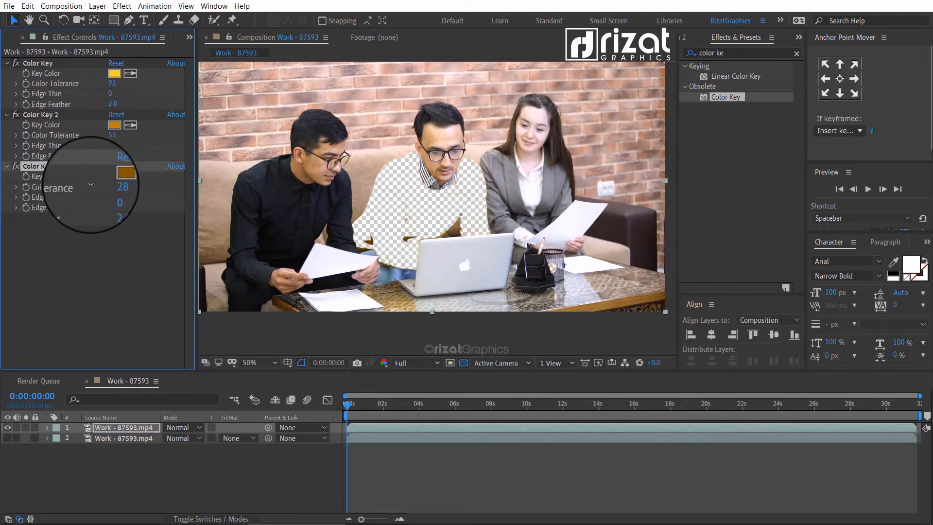
{"action": "left_click", "coordinate": [113, 208]}
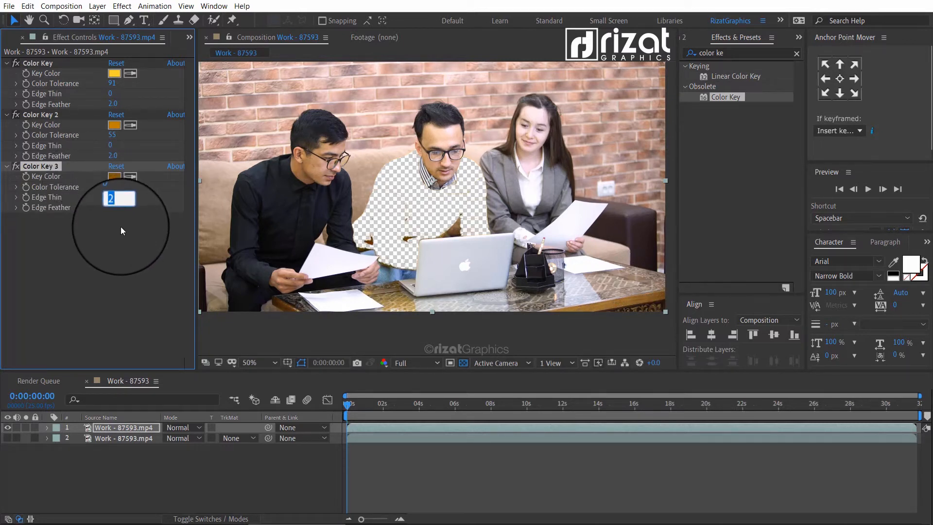
{"action": "type", "text": "1.5"}
{"action": "key", "text": "Return"}
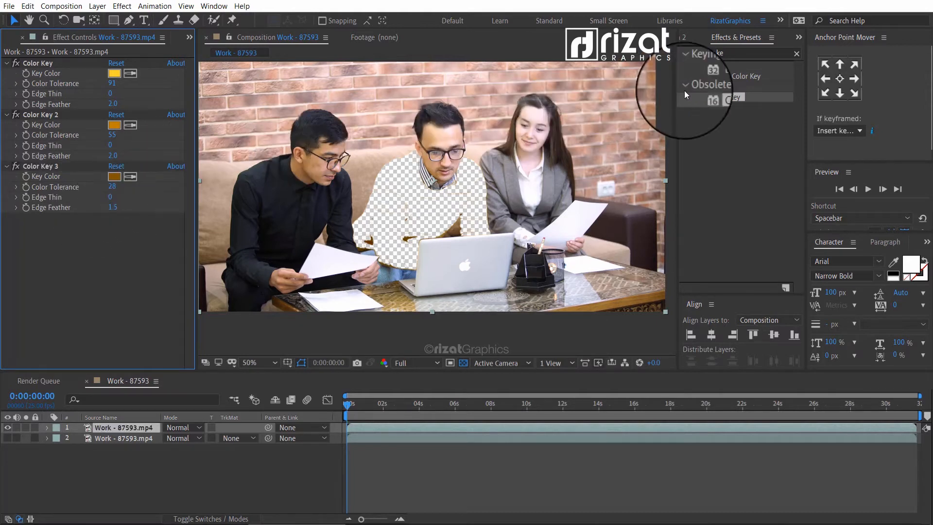
Apply the Hue/Saturation effect to the keyed top layer and set its master saturation to -100.
{"action": "left_click_drag", "start_coordinate": [738, 52], "coordinate": [679, 47]}
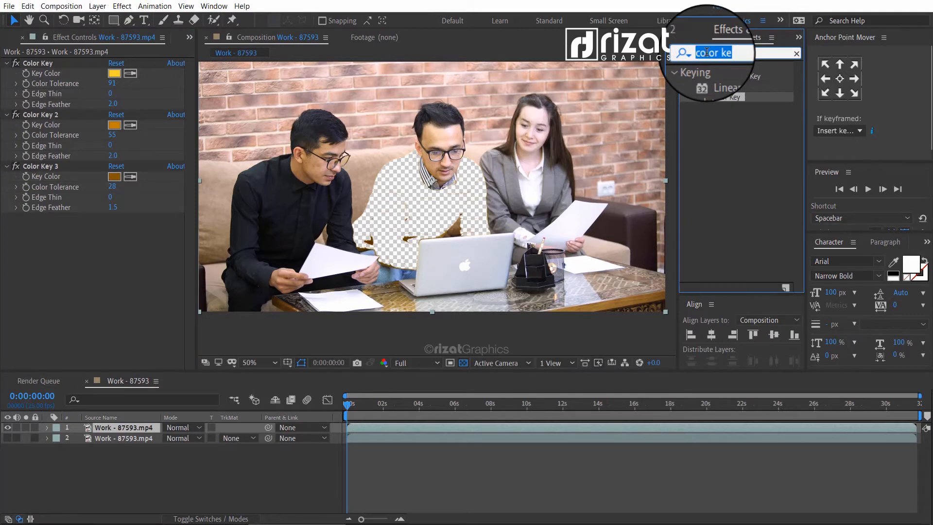
{"action": "type", "text": "hue"}
{"action": "left_click_drag", "start_coordinate": [745, 128], "coordinate": [506, 205]}
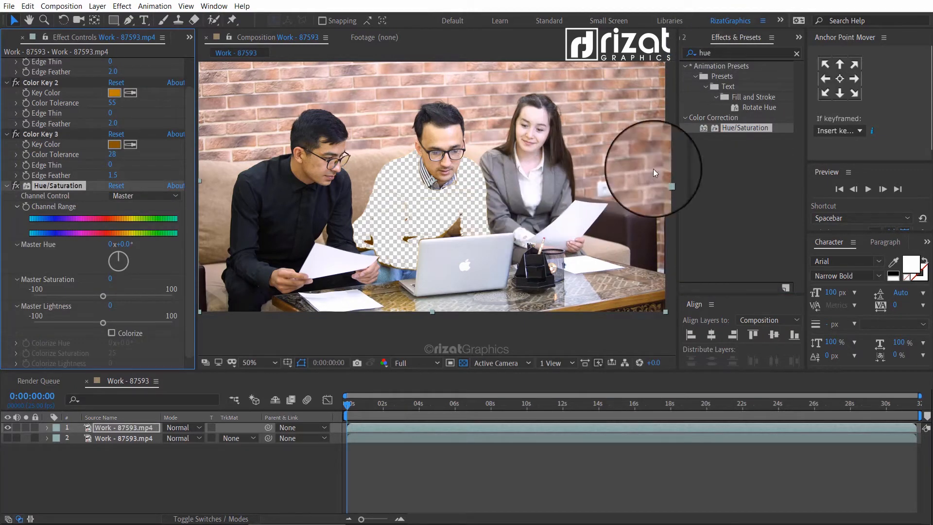
{"action": "left_click", "coordinate": [797, 53]}
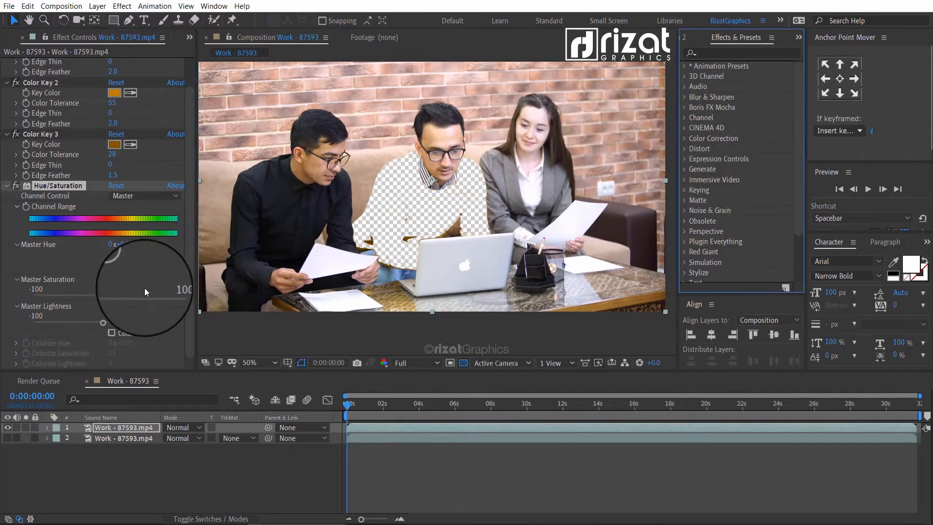
{"action": "left_click_drag", "start_coordinate": [91, 298], "coordinate": [43, 294]}
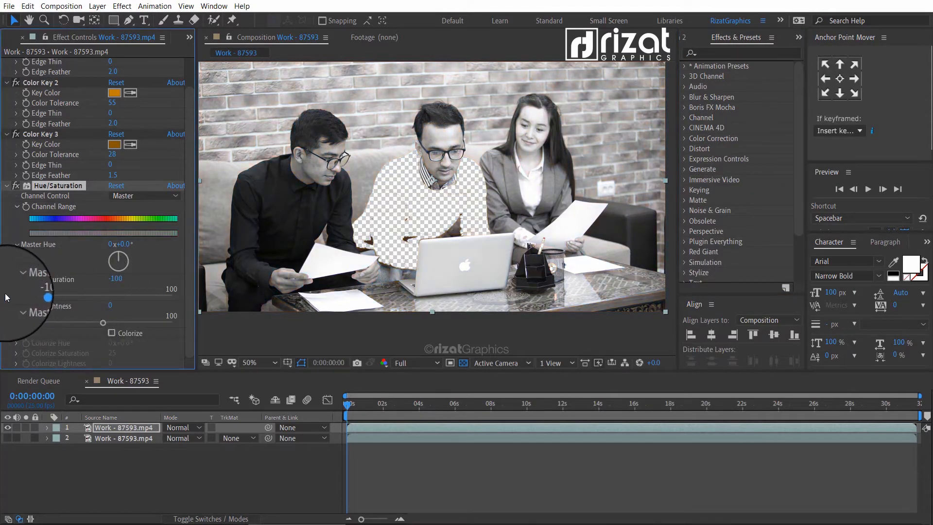
Make the bottom Work - 87593.mp4 layer visible and play a preview of the composition.
{"action": "left_click", "coordinate": [22, 464]}
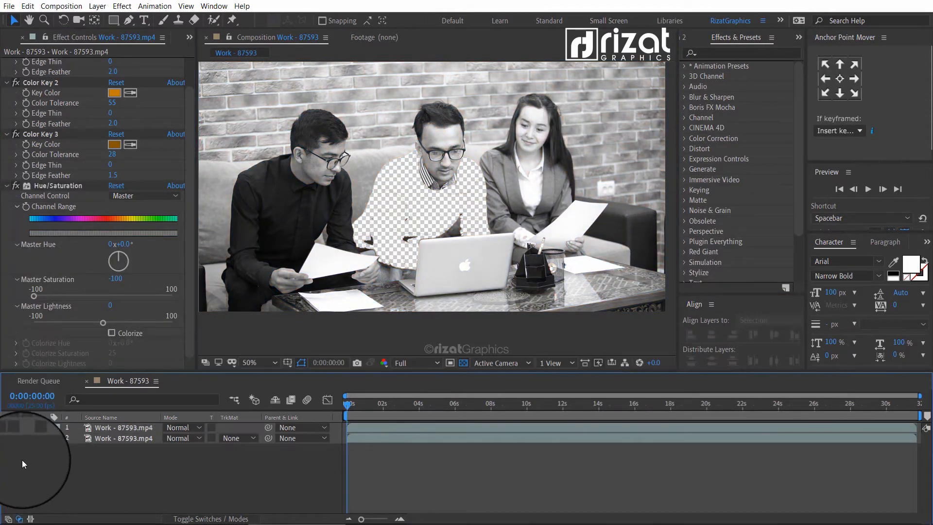
{"action": "left_click", "coordinate": [8, 439]}
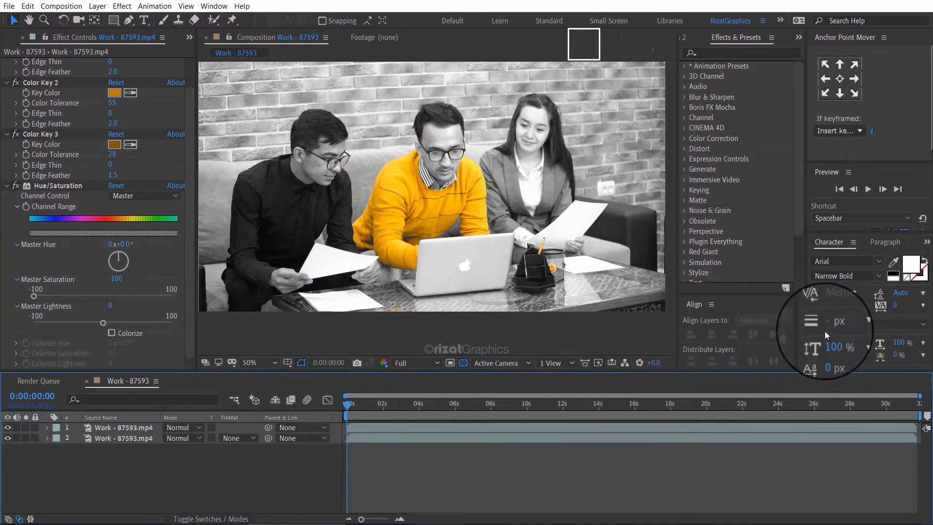
{"action": "left_click", "coordinate": [868, 190]}
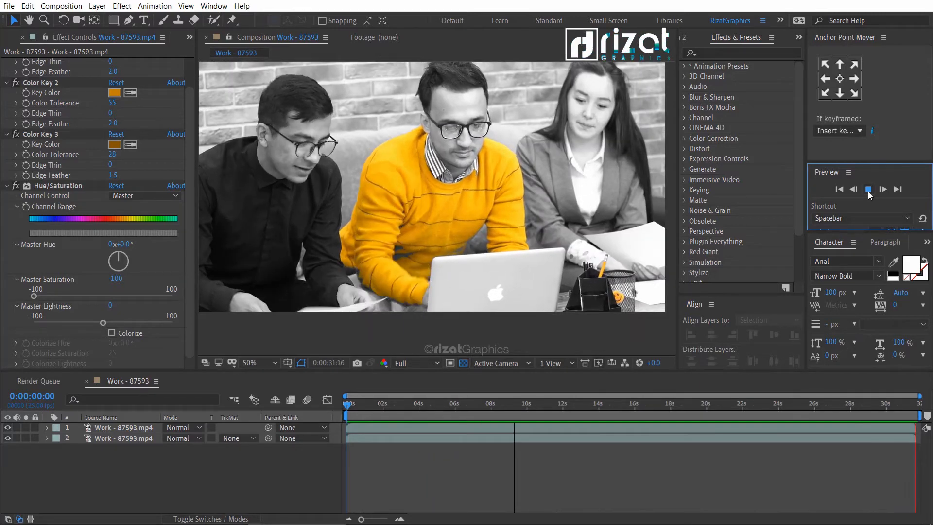
{"action": "left_click", "coordinate": [868, 191]}
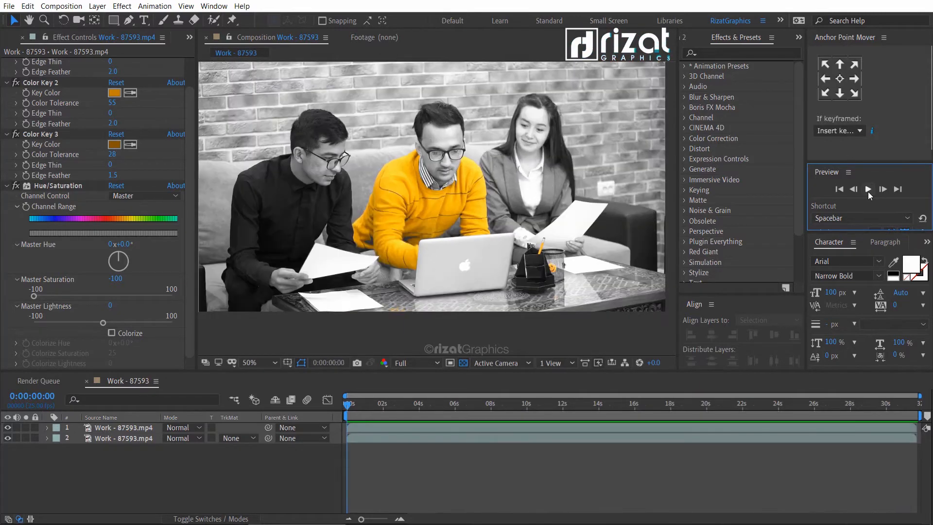
Import the Flowers - 87810 video into the project as footage.
{"action": "left_click", "coordinate": [189, 38]}
{"action": "left_click", "coordinate": [207, 52]}
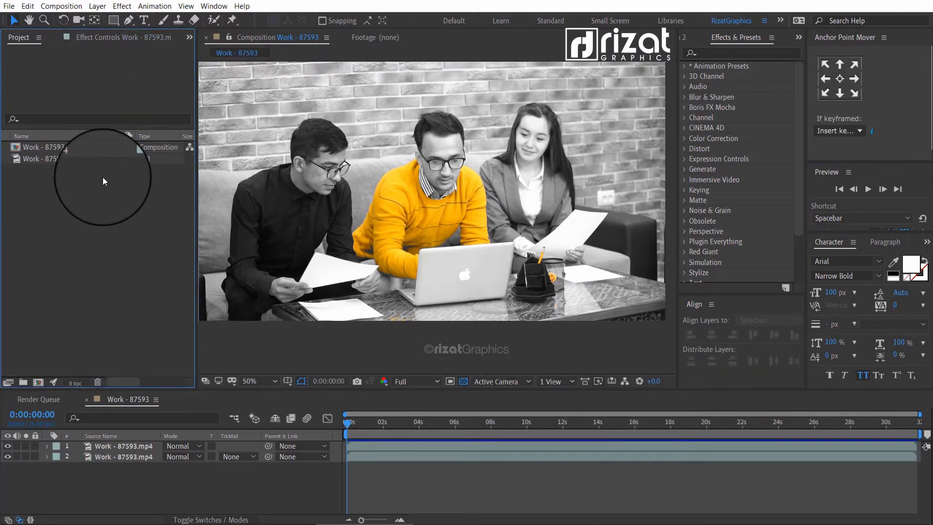
{"action": "left_click", "coordinate": [9, 6]}
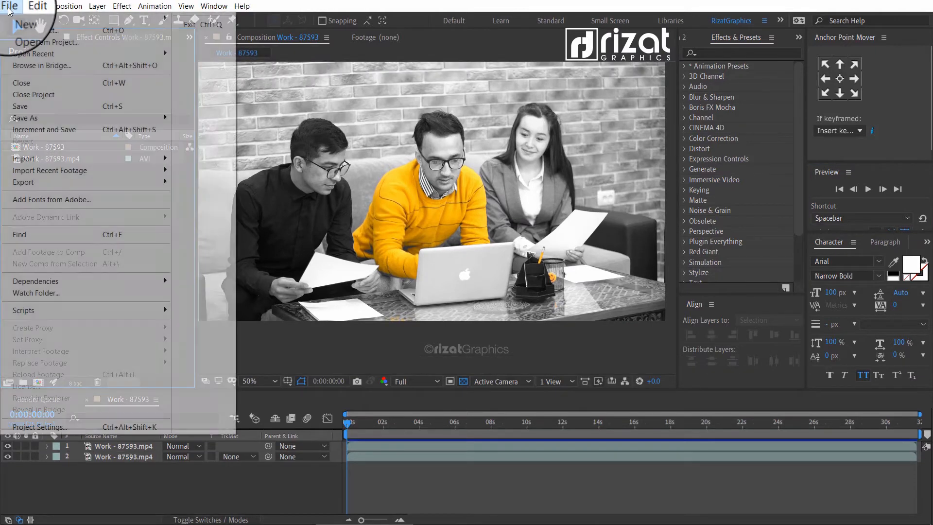
{"action": "mouse_move", "coordinate": [62, 162]}
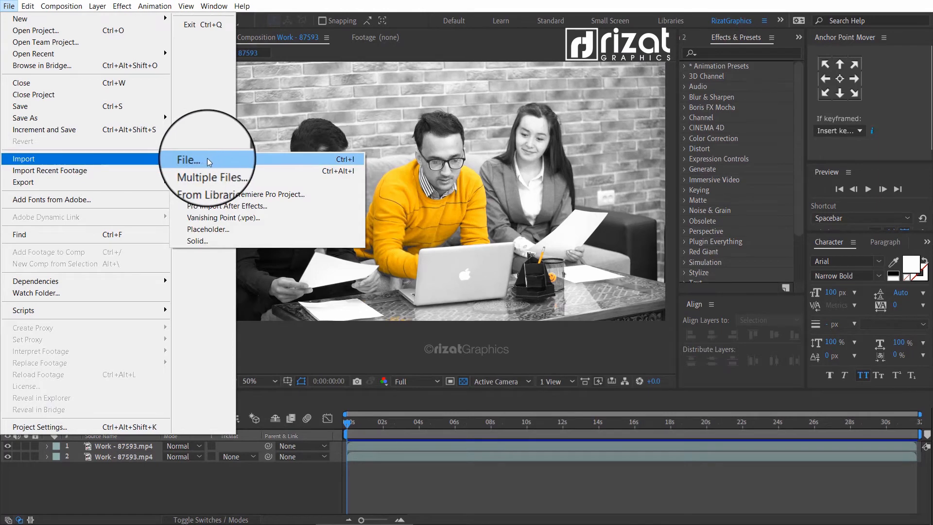
{"action": "left_click", "coordinate": [208, 159]}
{"action": "left_click", "coordinate": [238, 128]}
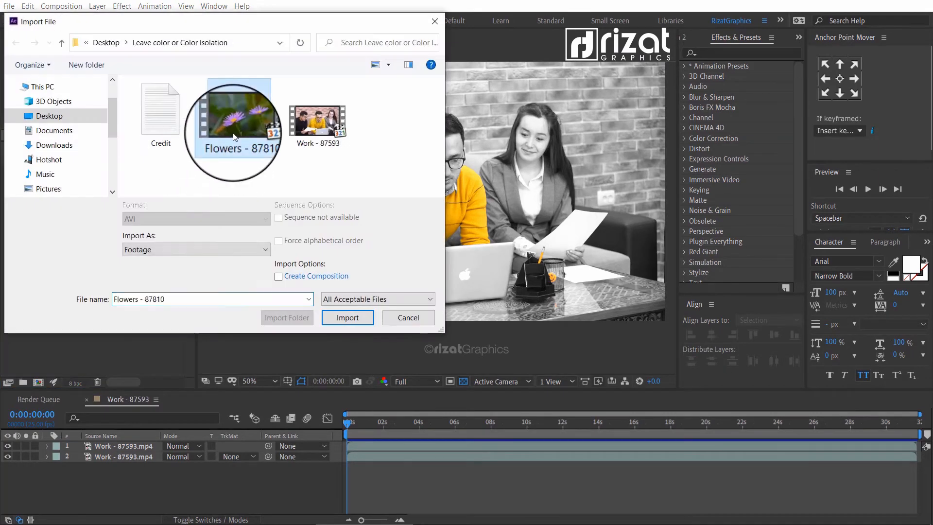
{"action": "left_click", "coordinate": [357, 319]}
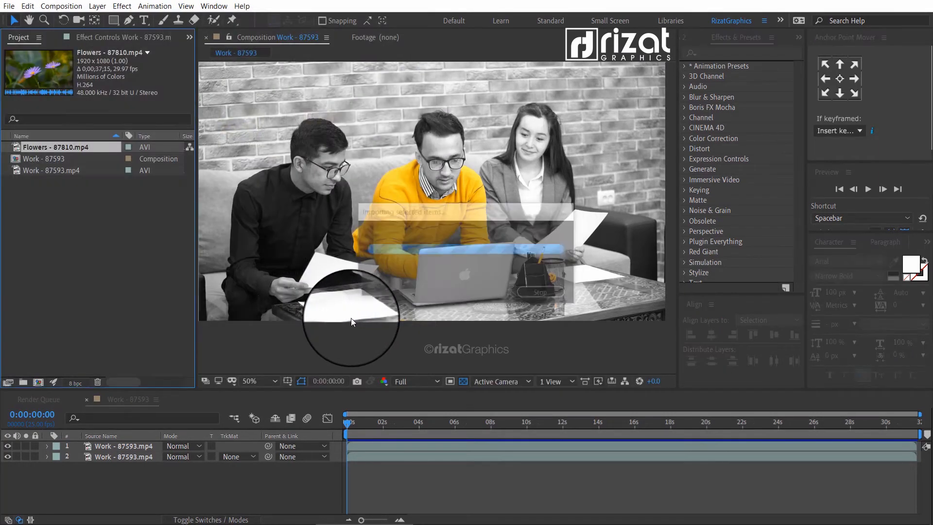
Create a new composition from the Flowers - 87810.mp4 footage.
{"action": "left_click_drag", "start_coordinate": [48, 148], "coordinate": [38, 393]}
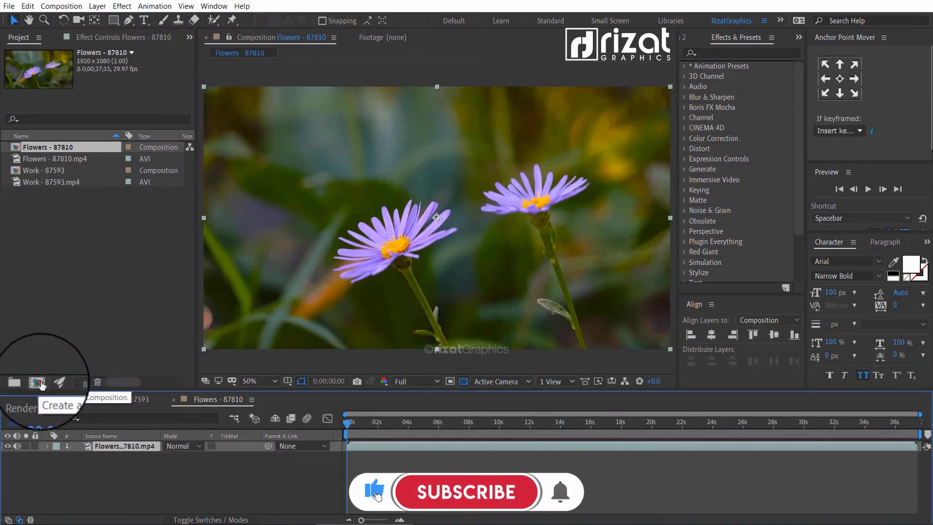
{"action": "left_click", "coordinate": [236, 493]}
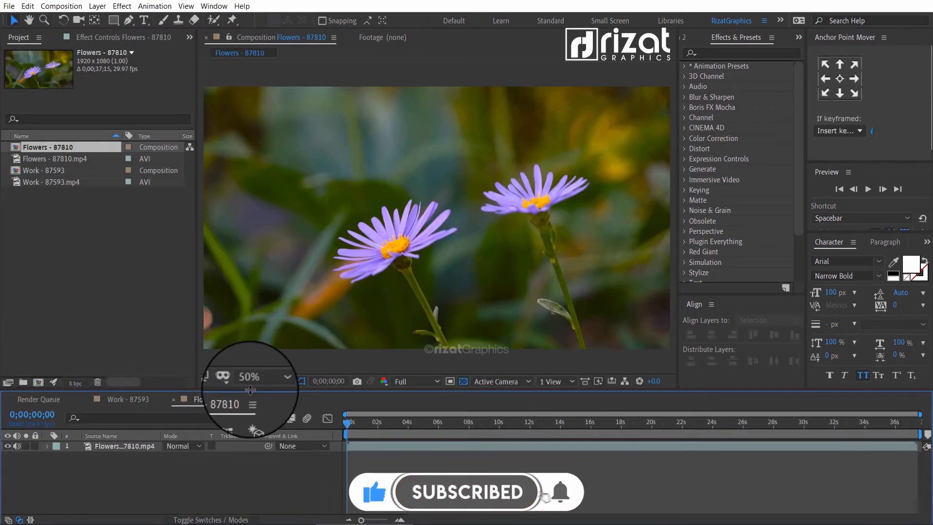
{"action": "left_click_drag", "start_coordinate": [250, 387], "coordinate": [249, 375]}
{"action": "scroll", "coordinate": [387, 291], "scroll_direction": "up", "scroll_amount": 1}
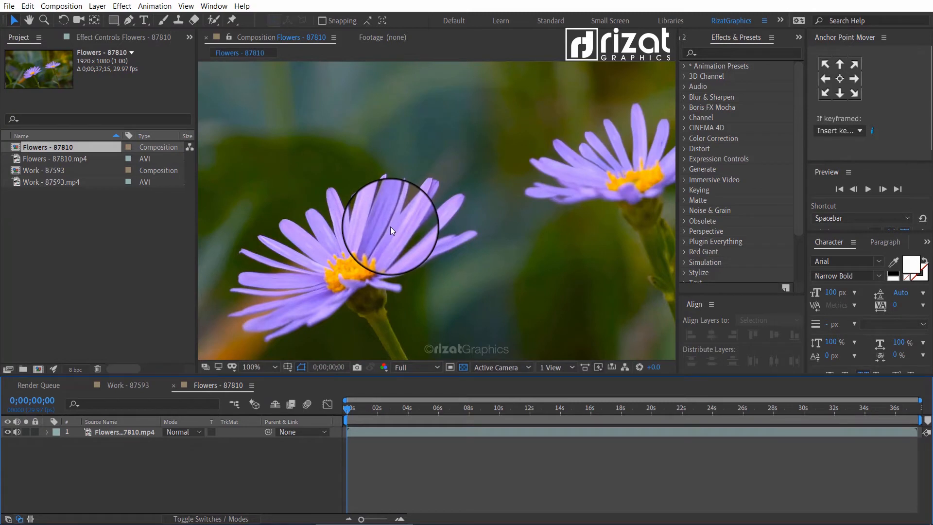
Mute the audio of the Flowers - 87810.mp4 layer and duplicate the layer.
{"action": "scroll", "coordinate": [390, 227], "scroll_direction": "down", "scroll_amount": 2}
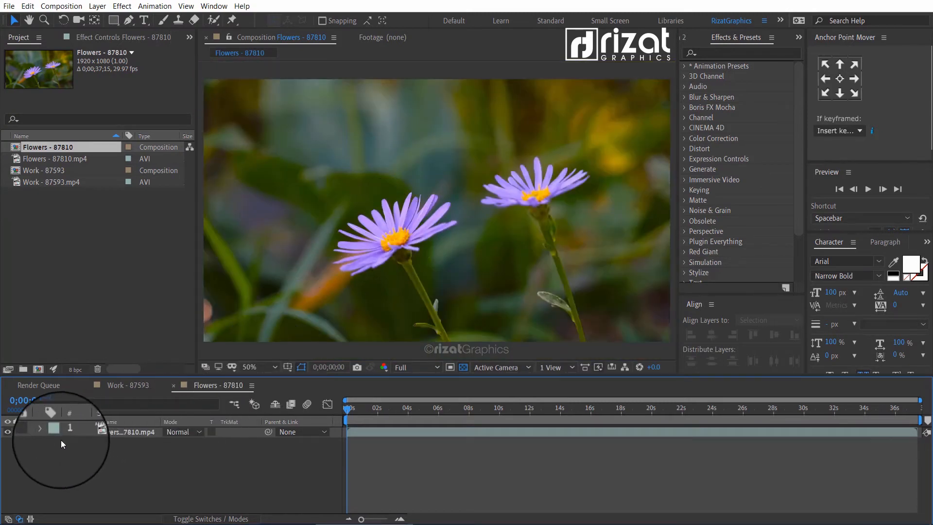
{"action": "left_click", "coordinate": [17, 432]}
{"action": "left_click", "coordinate": [104, 431]}
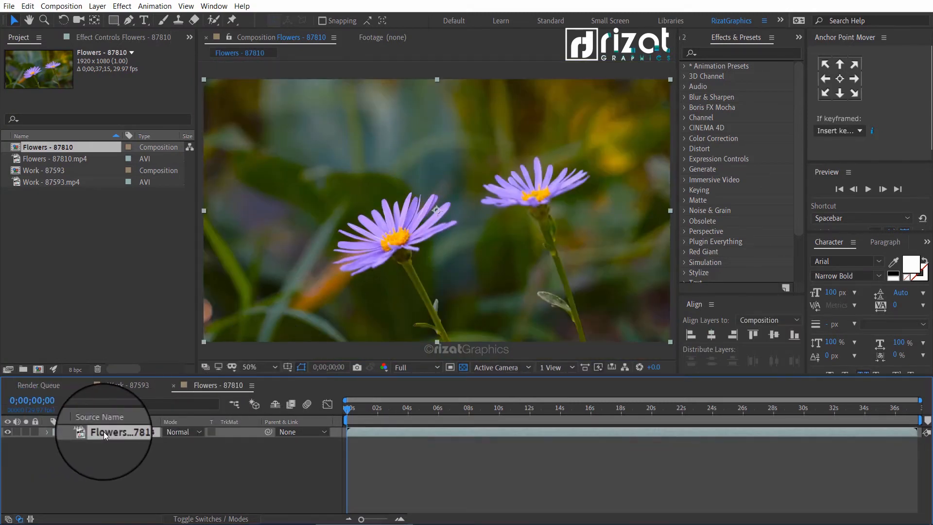
{"action": "key", "text": "ctrl+d"}
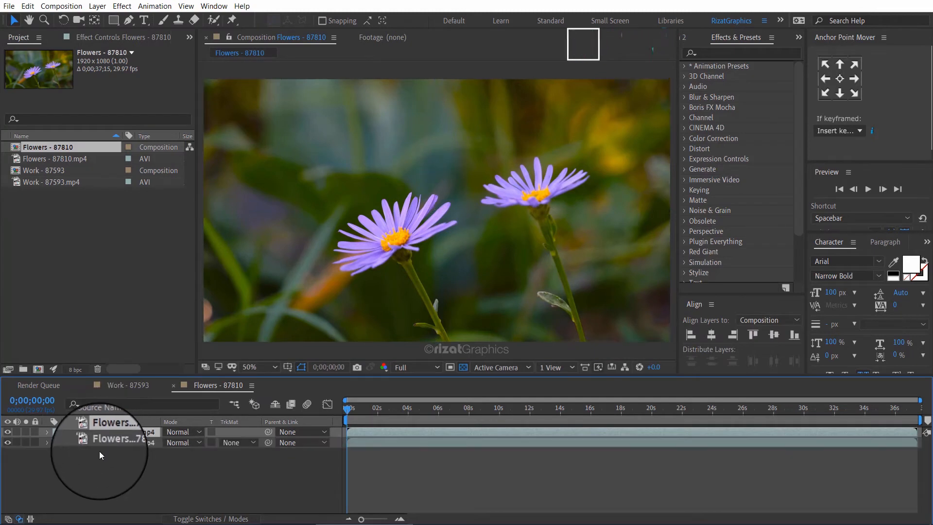
Hide the bottom Flowers - 87810.mp4 layer and apply the obsolete Color Key effect to the top copy.
{"action": "left_click", "coordinate": [100, 445]}
{"action": "left_click", "coordinate": [7, 443]}
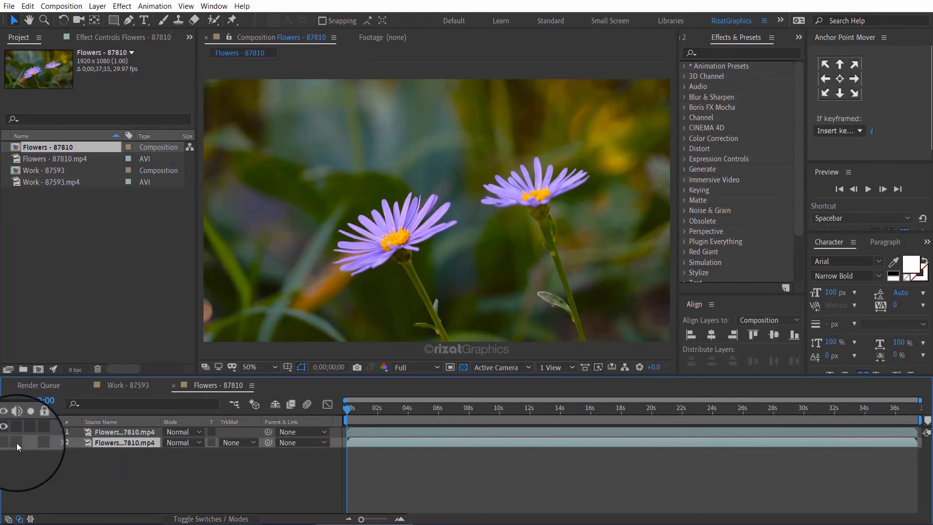
{"action": "left_click", "coordinate": [128, 431]}
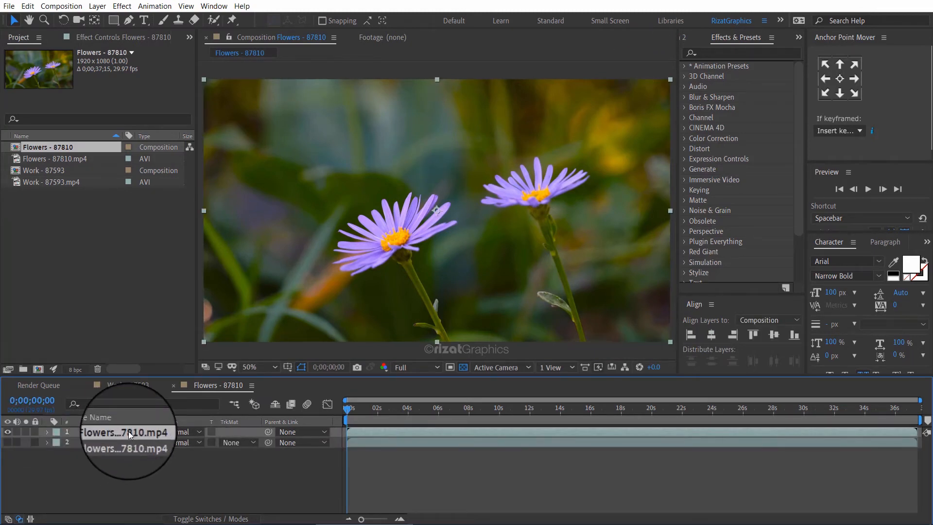
{"action": "left_click", "coordinate": [700, 52]}
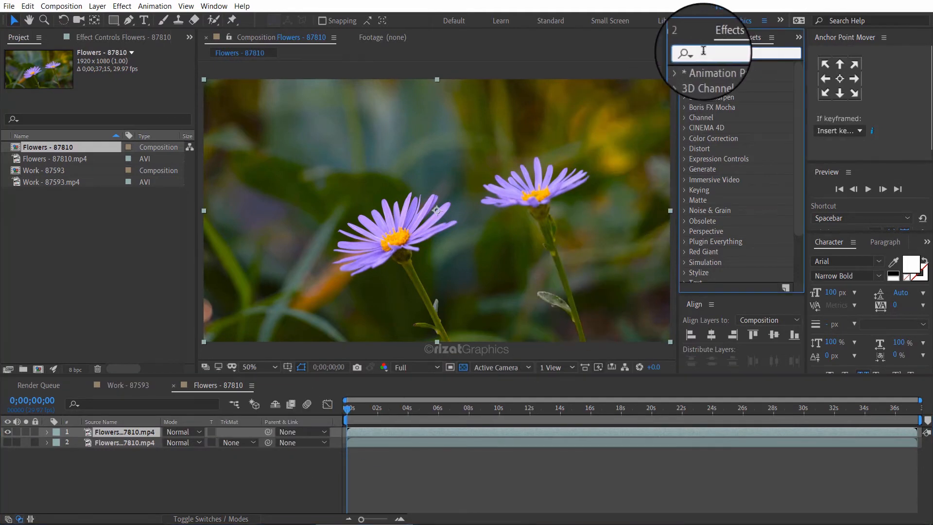
{"action": "type", "text": "color k"}
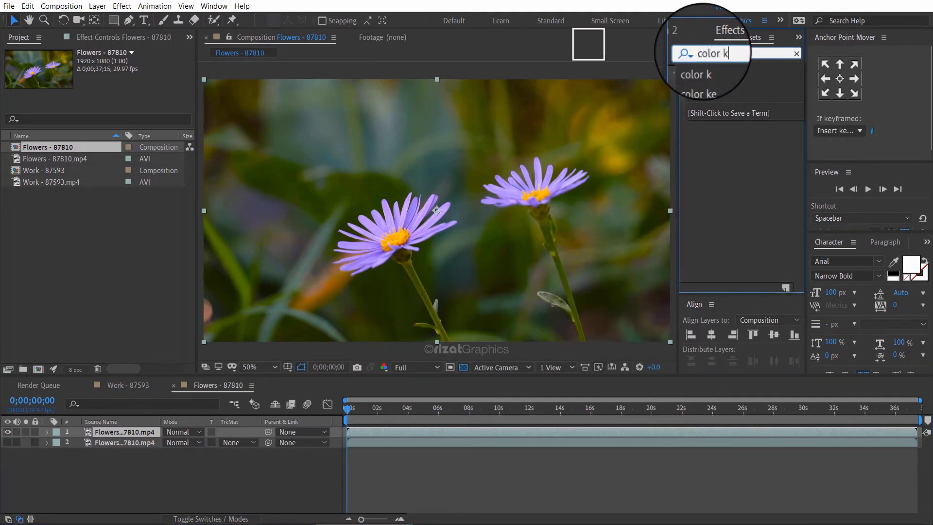
{"action": "left_click", "coordinate": [712, 122]}
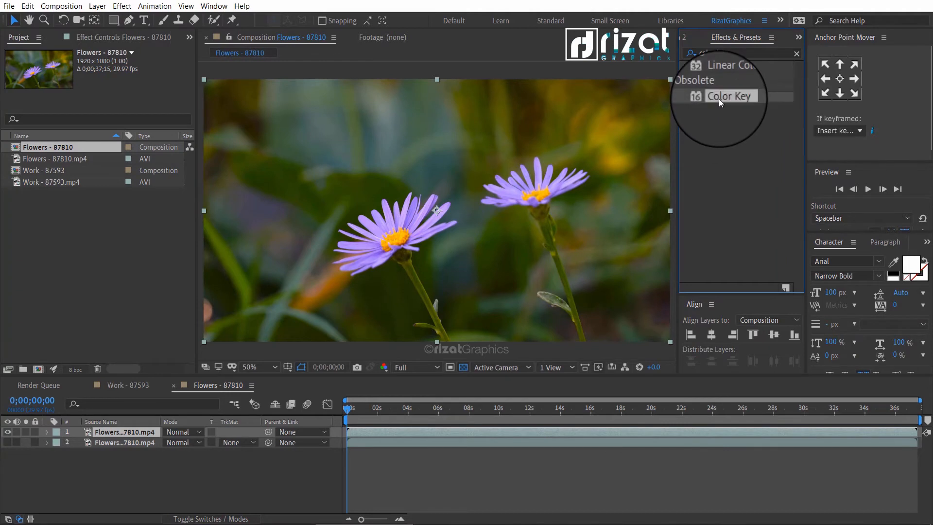
{"action": "left_click_drag", "start_coordinate": [719, 98], "coordinate": [564, 184]}
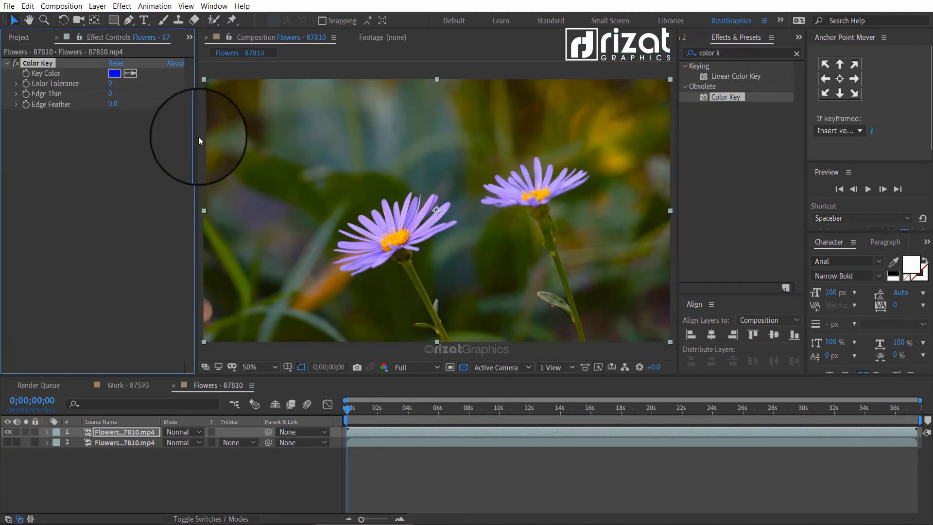
Sample the light purple of the flower petals as the key color and set the color tolerance to 147.
{"action": "scroll", "coordinate": [304, 185], "scroll_direction": "up", "scroll_amount": 2}
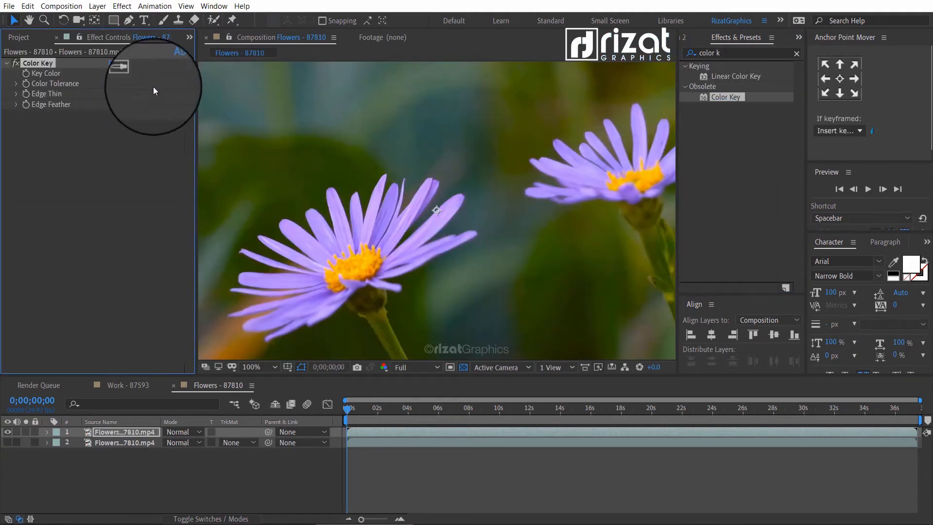
{"action": "left_click", "coordinate": [131, 71]}
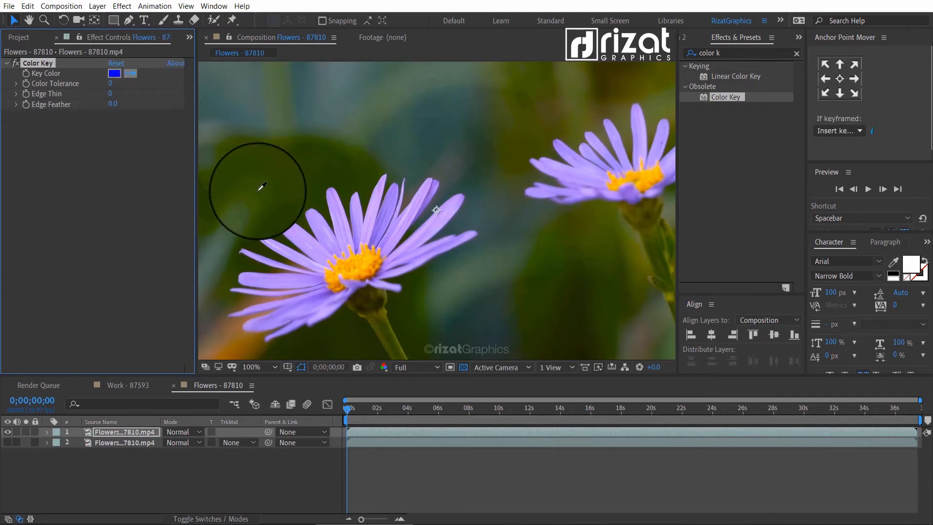
{"action": "left_click", "coordinate": [297, 229]}
{"action": "left_click_drag", "start_coordinate": [111, 86], "coordinate": [172, 80]}
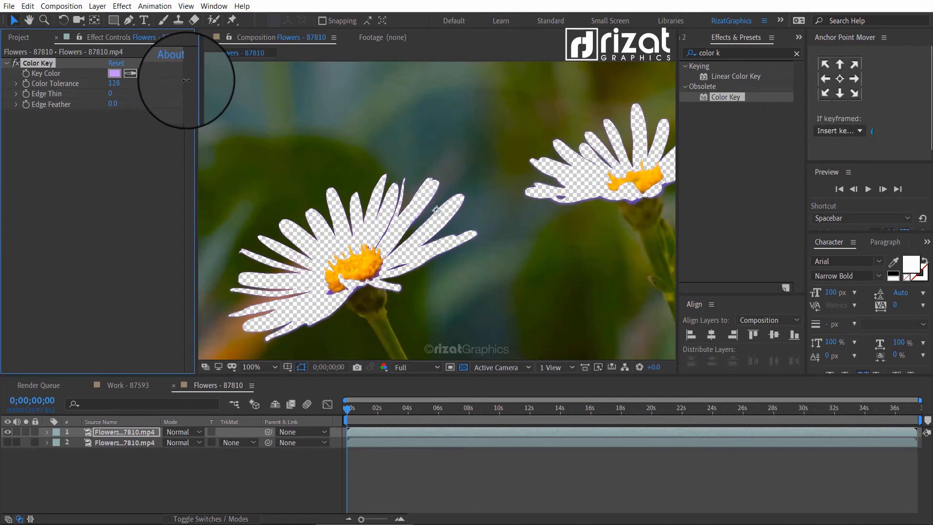
{"action": "scroll", "coordinate": [548, 209], "scroll_direction": "down", "scroll_amount": 2}
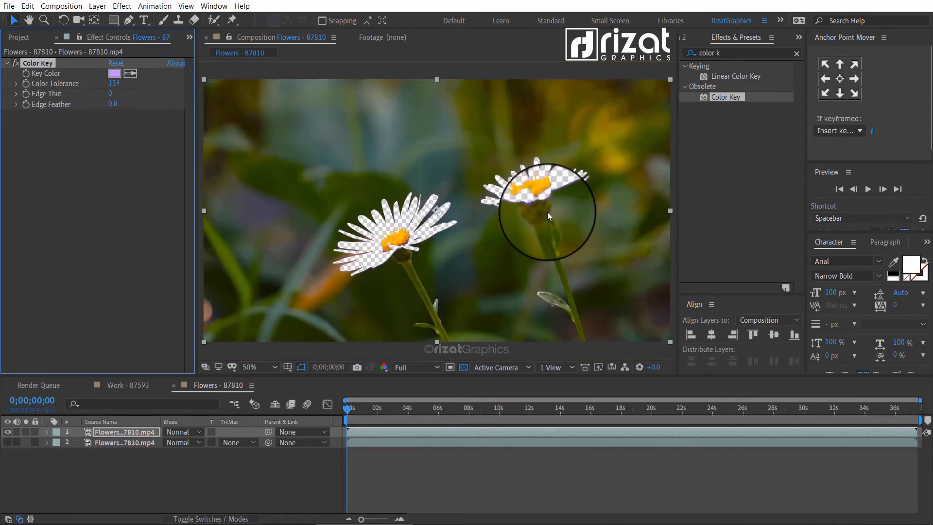
{"action": "scroll", "coordinate": [547, 212], "scroll_direction": "down", "scroll_amount": 2}
{"action": "scroll", "coordinate": [532, 211], "scroll_direction": "up", "scroll_amount": 2}
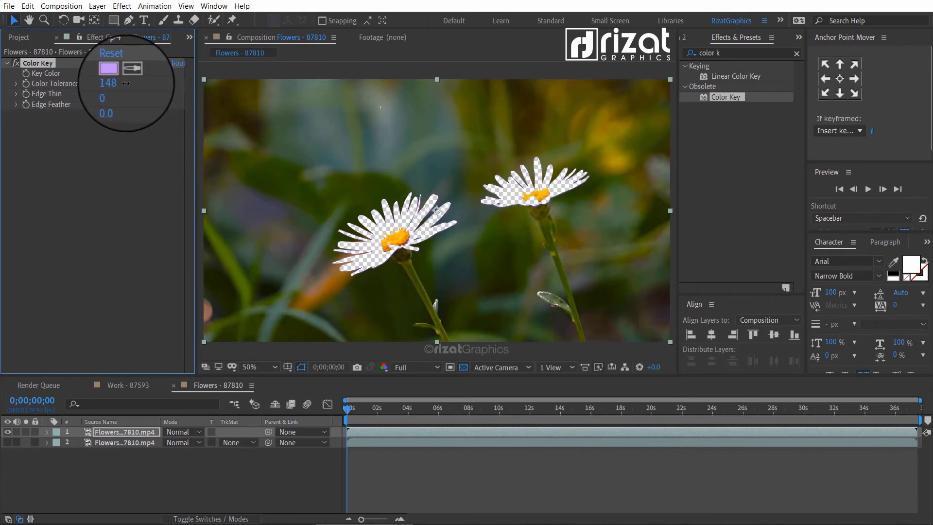
{"action": "scroll", "coordinate": [407, 257], "scroll_direction": "up", "scroll_amount": 2}
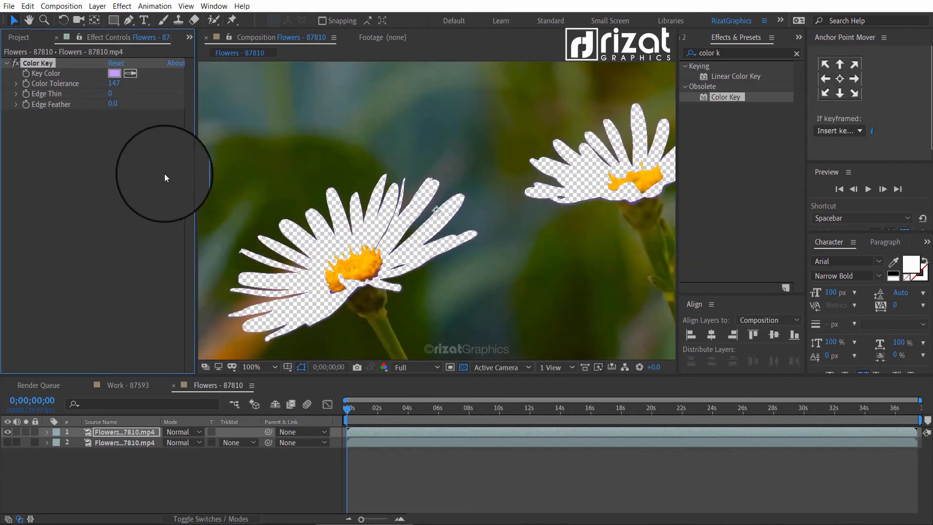
Set the Color Key effect's edge feather to 1.5.
{"action": "left_click", "coordinate": [113, 107]}
{"action": "left_click", "coordinate": [120, 146]}
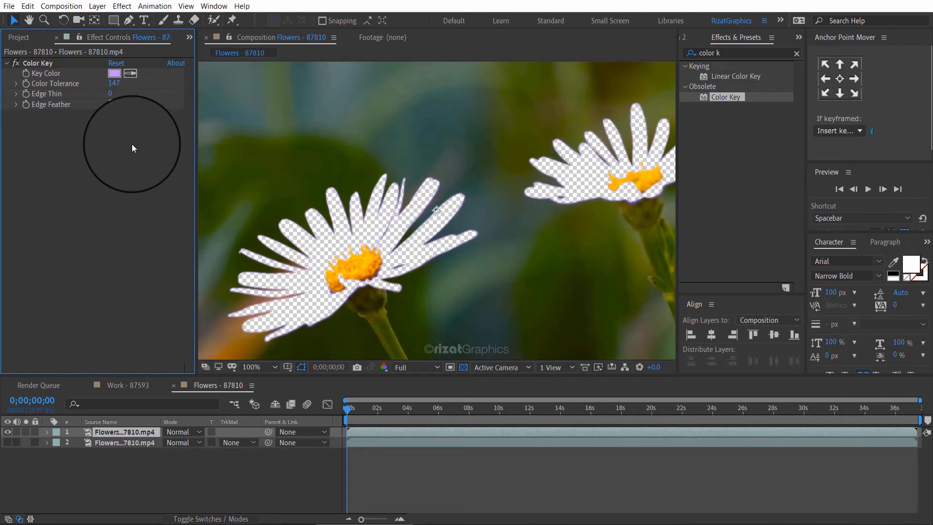
{"action": "key", "text": "ctrl+a"}
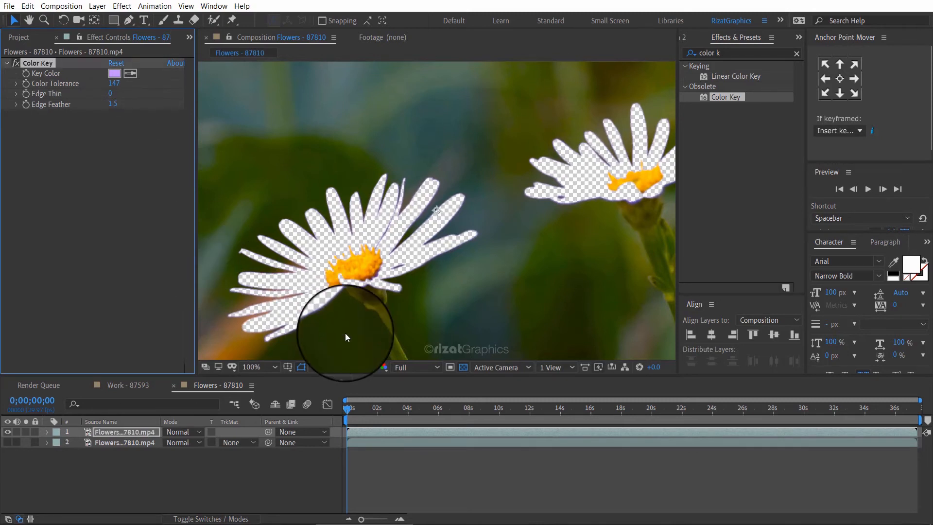
Duplicate the Color Key effect, sample the leftover dark purple line between the petals, and set the copy's color tolerance to 61.
{"action": "scroll", "coordinate": [345, 333], "scroll_direction": "up", "scroll_amount": 1}
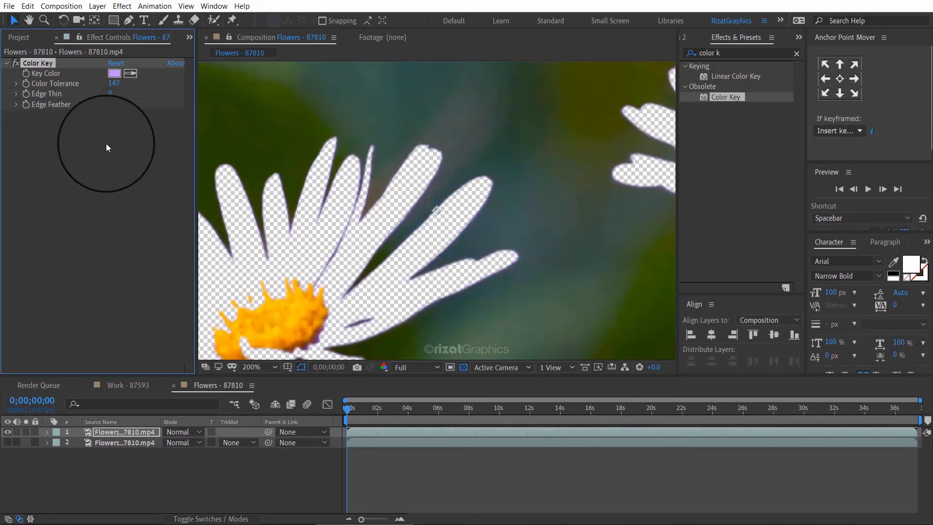
{"action": "key", "text": "ctrl+d"}
{"action": "left_click", "coordinate": [130, 124]}
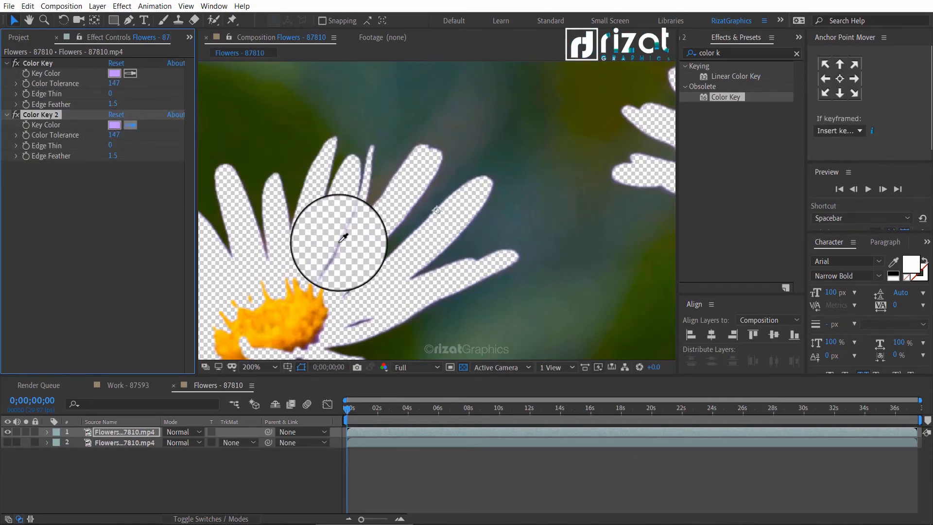
{"action": "scroll", "coordinate": [337, 240], "scroll_direction": "down", "scroll_amount": 6}
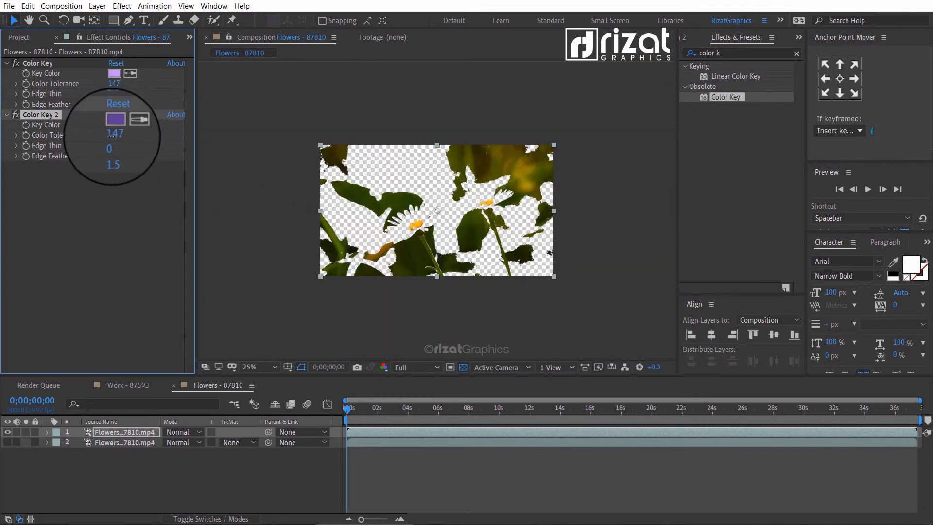
{"action": "left_click_drag", "start_coordinate": [112, 135], "coordinate": [45, 127]}
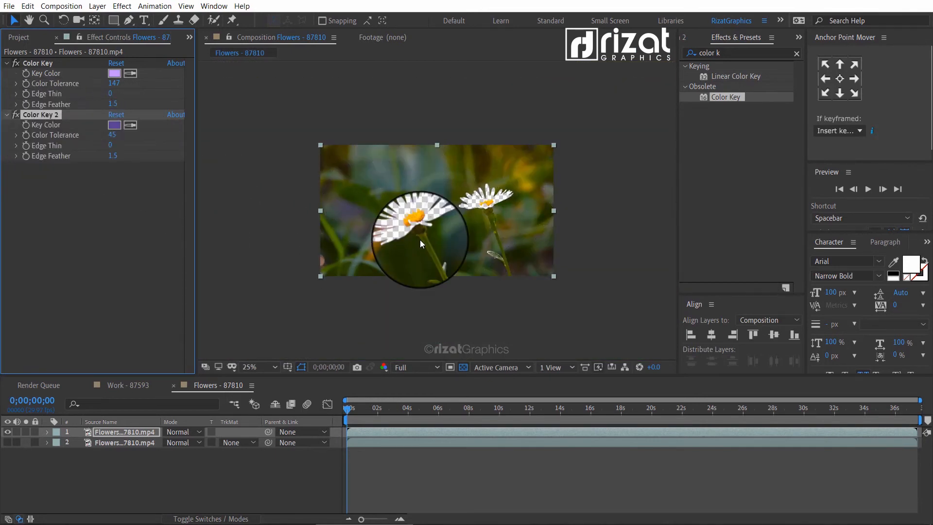
{"action": "scroll", "coordinate": [420, 241], "scroll_direction": "up", "scroll_amount": 6}
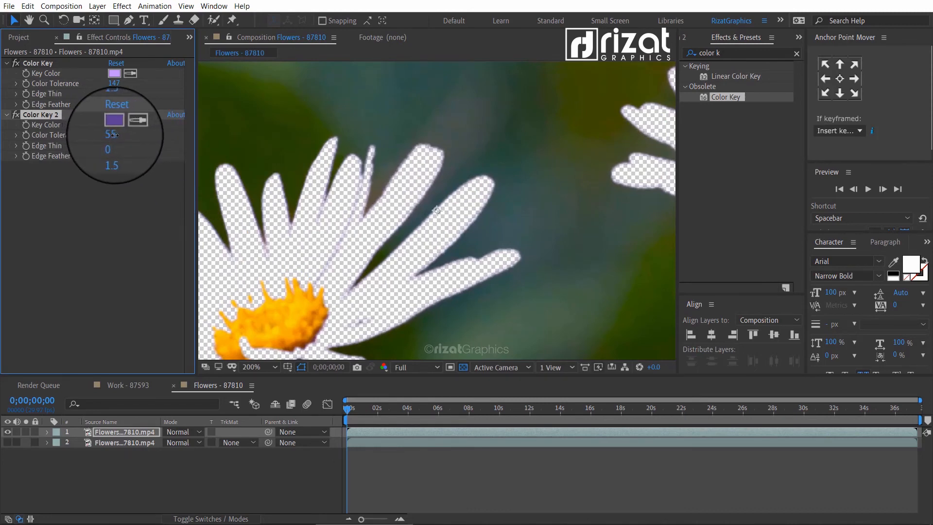
{"action": "scroll", "coordinate": [424, 225], "scroll_direction": "down", "scroll_amount": 4}
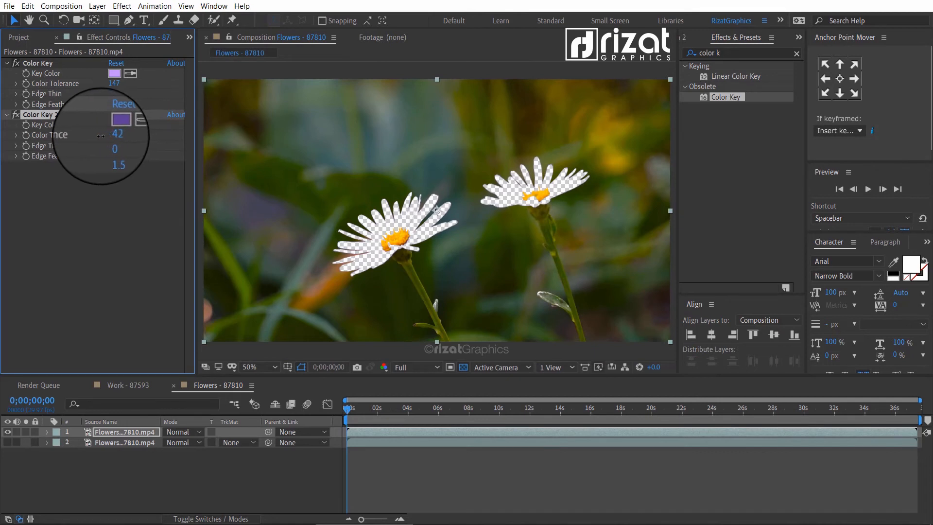
{"action": "left_click_drag", "start_coordinate": [86, 137], "coordinate": [115, 138]}
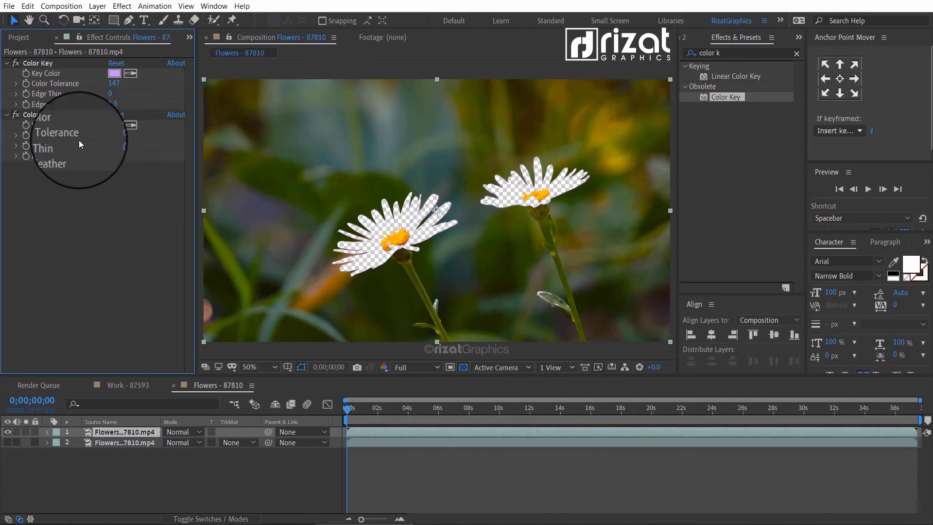
Duplicate the second Color Key effect, sample the orange flower center, and set the new copy's color tolerance to 78.
{"action": "key", "text": "ctrl+d"}
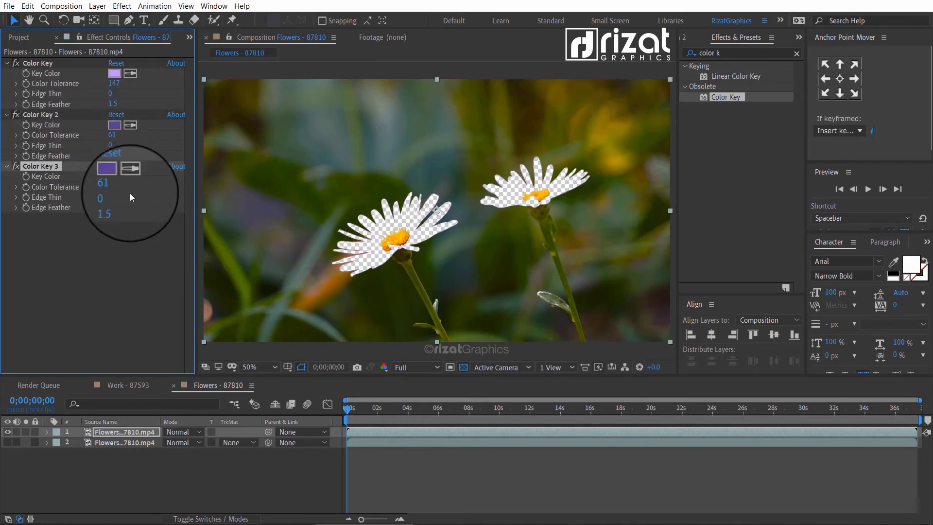
{"action": "left_click", "coordinate": [130, 176]}
{"action": "left_click", "coordinate": [398, 234]}
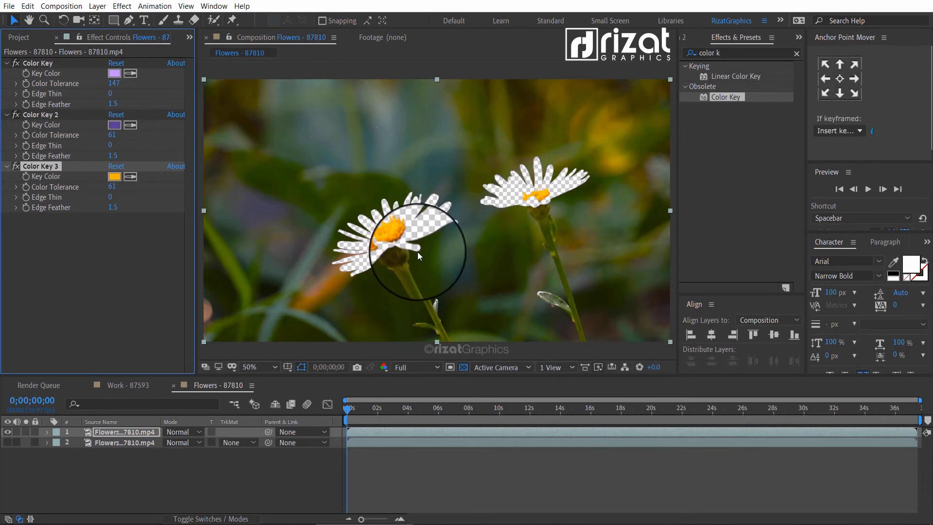
{"action": "key", "text": "period"}
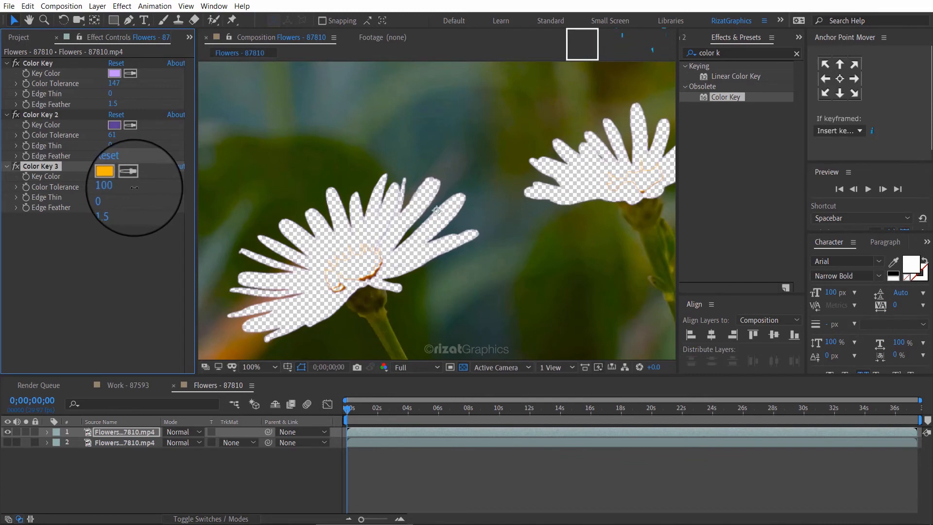
{"action": "scroll", "coordinate": [432, 266], "scroll_direction": "down", "scroll_amount": 3}
{"action": "scroll", "coordinate": [422, 269], "scroll_direction": "down", "scroll_amount": 1}
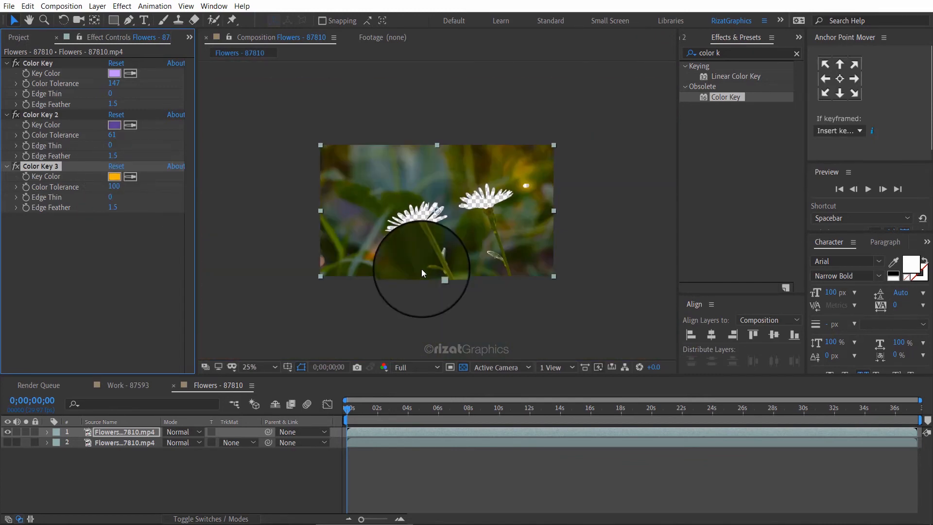
{"action": "left_click_drag", "start_coordinate": [115, 187], "coordinate": [104, 187]}
{"action": "scroll", "coordinate": [479, 302], "scroll_direction": "up", "scroll_amount": 1}
Duplicate the orange Color Key effect, sample the remaining dark orange at the flower center, and set the copy's color tolerance to 30.
{"action": "key", "text": "ctrl+d"}
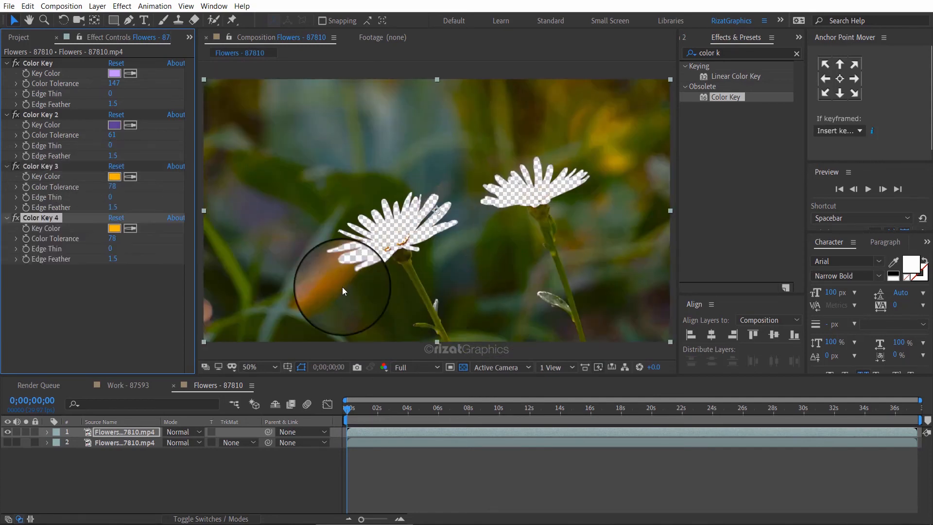
{"action": "key", "text": "period"}
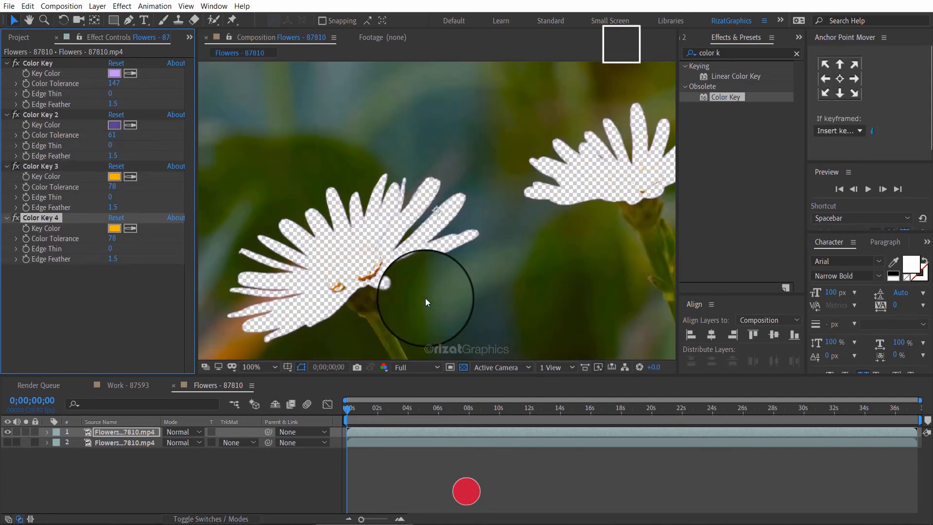
{"action": "left_click", "coordinate": [130, 228]}
{"action": "left_click", "coordinate": [345, 280]}
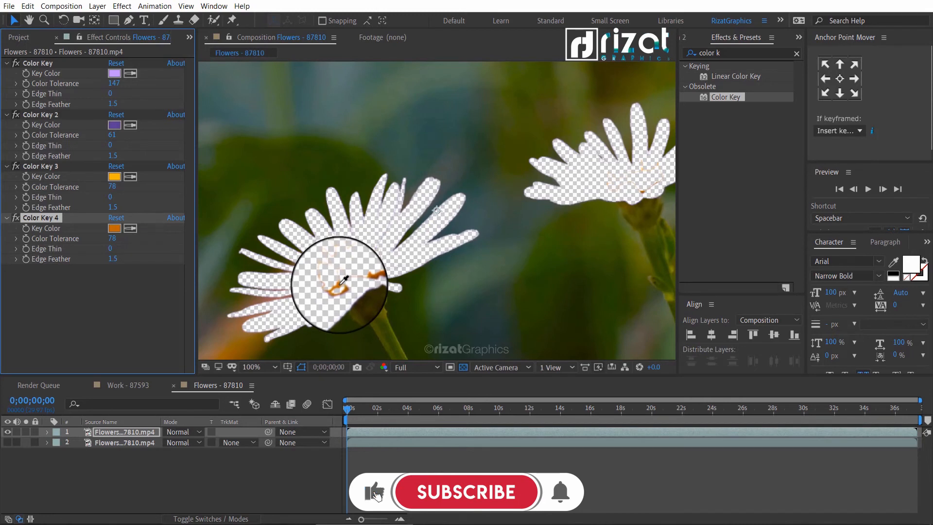
{"action": "left_click_drag", "start_coordinate": [111, 238], "coordinate": [66, 238]}
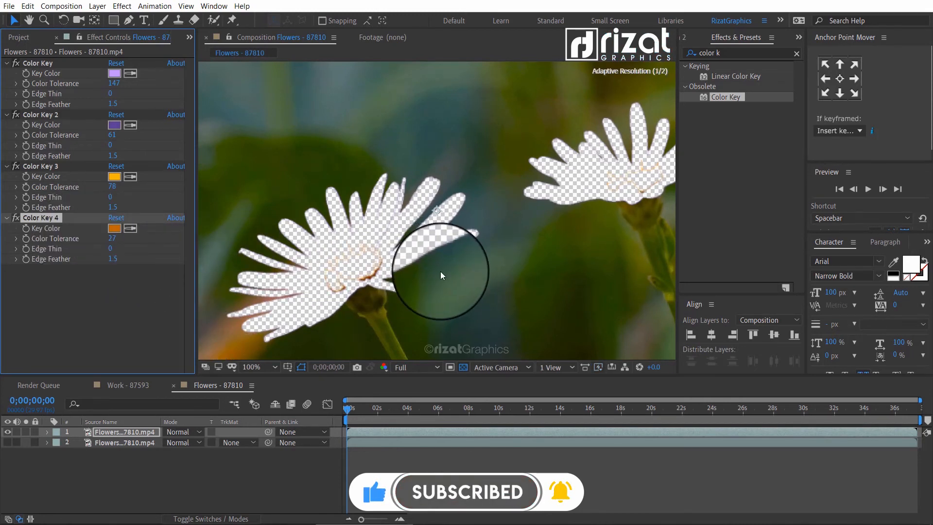
{"action": "scroll", "coordinate": [440, 271], "scroll_direction": "down", "scroll_amount": 1}
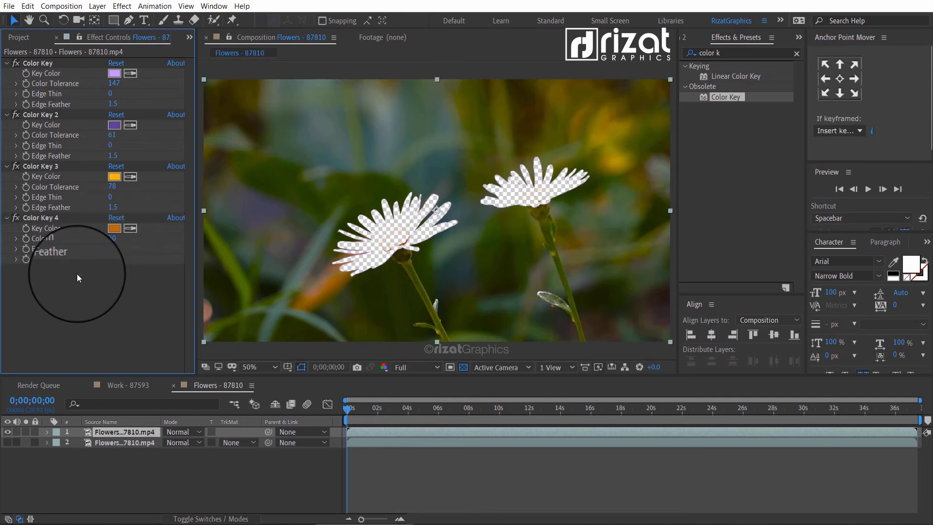
Apply the Hue/Saturation effect to the keyed top flowers layer and set its master saturation to -100.
{"action": "left_click", "coordinate": [701, 52]}
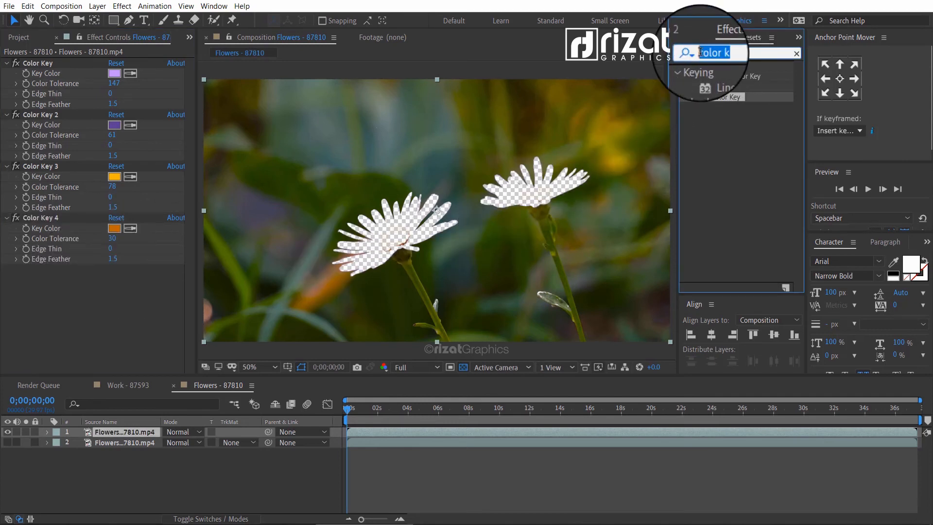
{"action": "type", "text": "hue"}
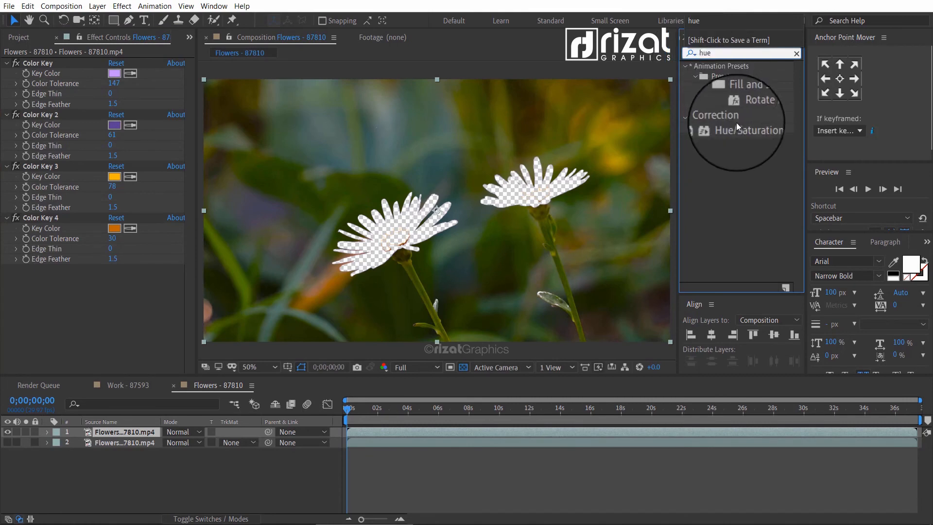
{"action": "left_click_drag", "start_coordinate": [744, 128], "coordinate": [488, 203]}
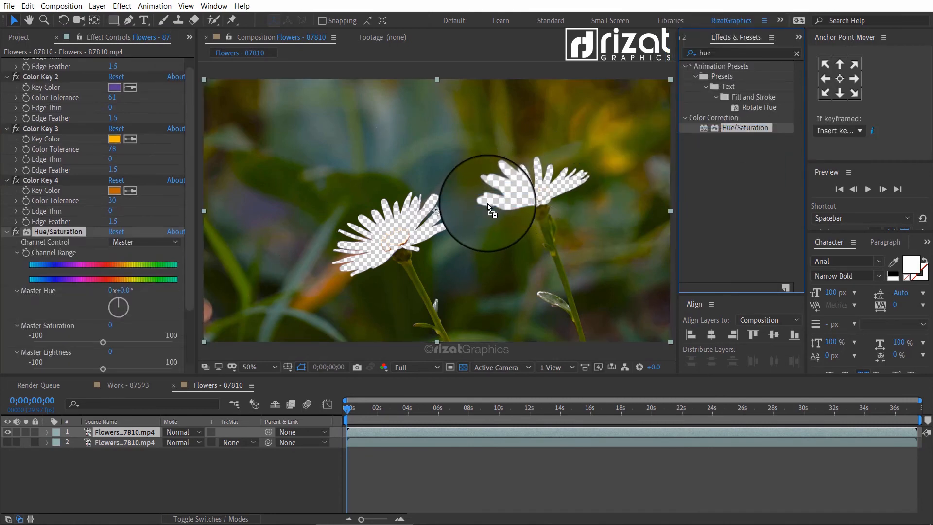
{"action": "left_click_drag", "start_coordinate": [103, 302], "coordinate": [2, 298]}
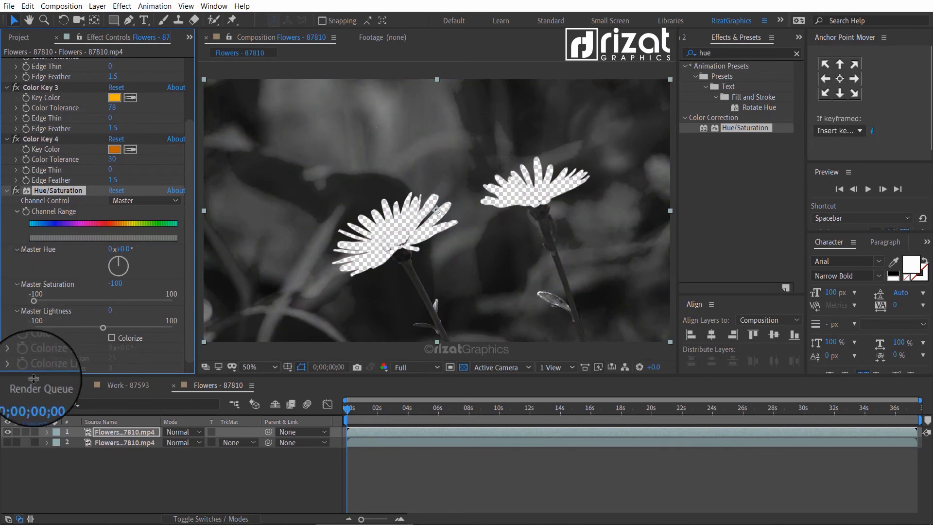
Make the bottom Flowers - 87810.mp4 layer visible and play a preview of the composition.
{"action": "left_click", "coordinate": [8, 442]}
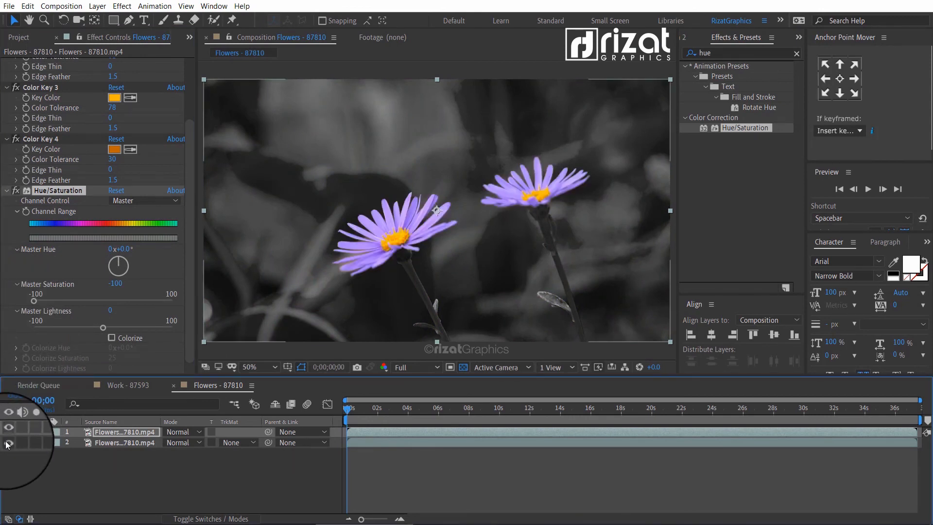
{"action": "left_click", "coordinate": [188, 481]}
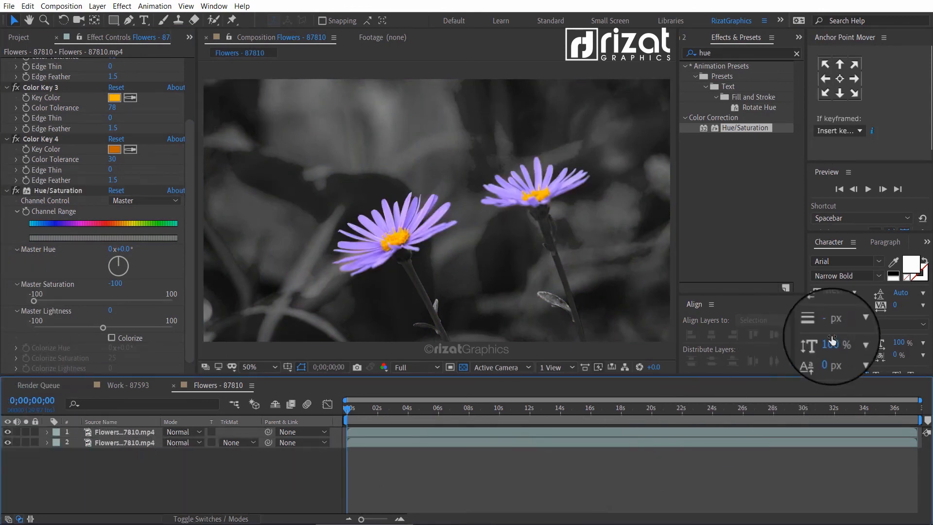
{"action": "left_click", "coordinate": [868, 192]}
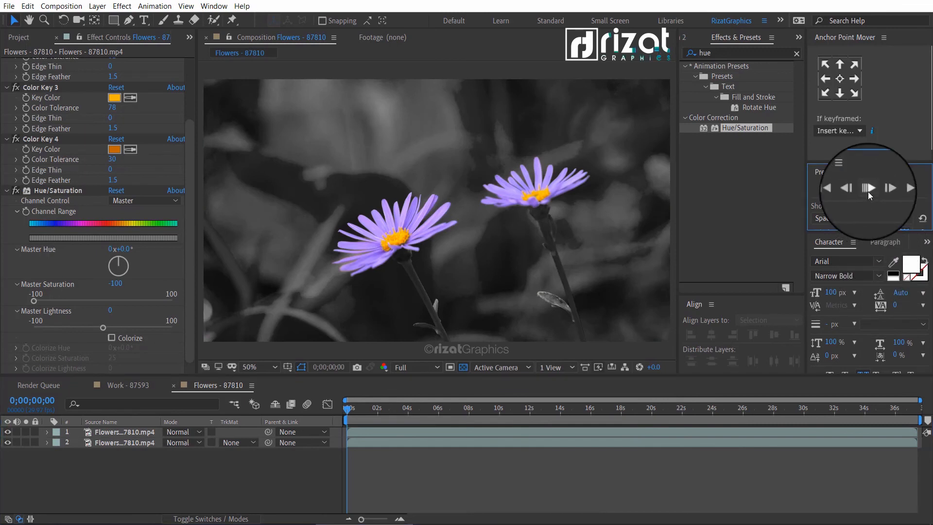